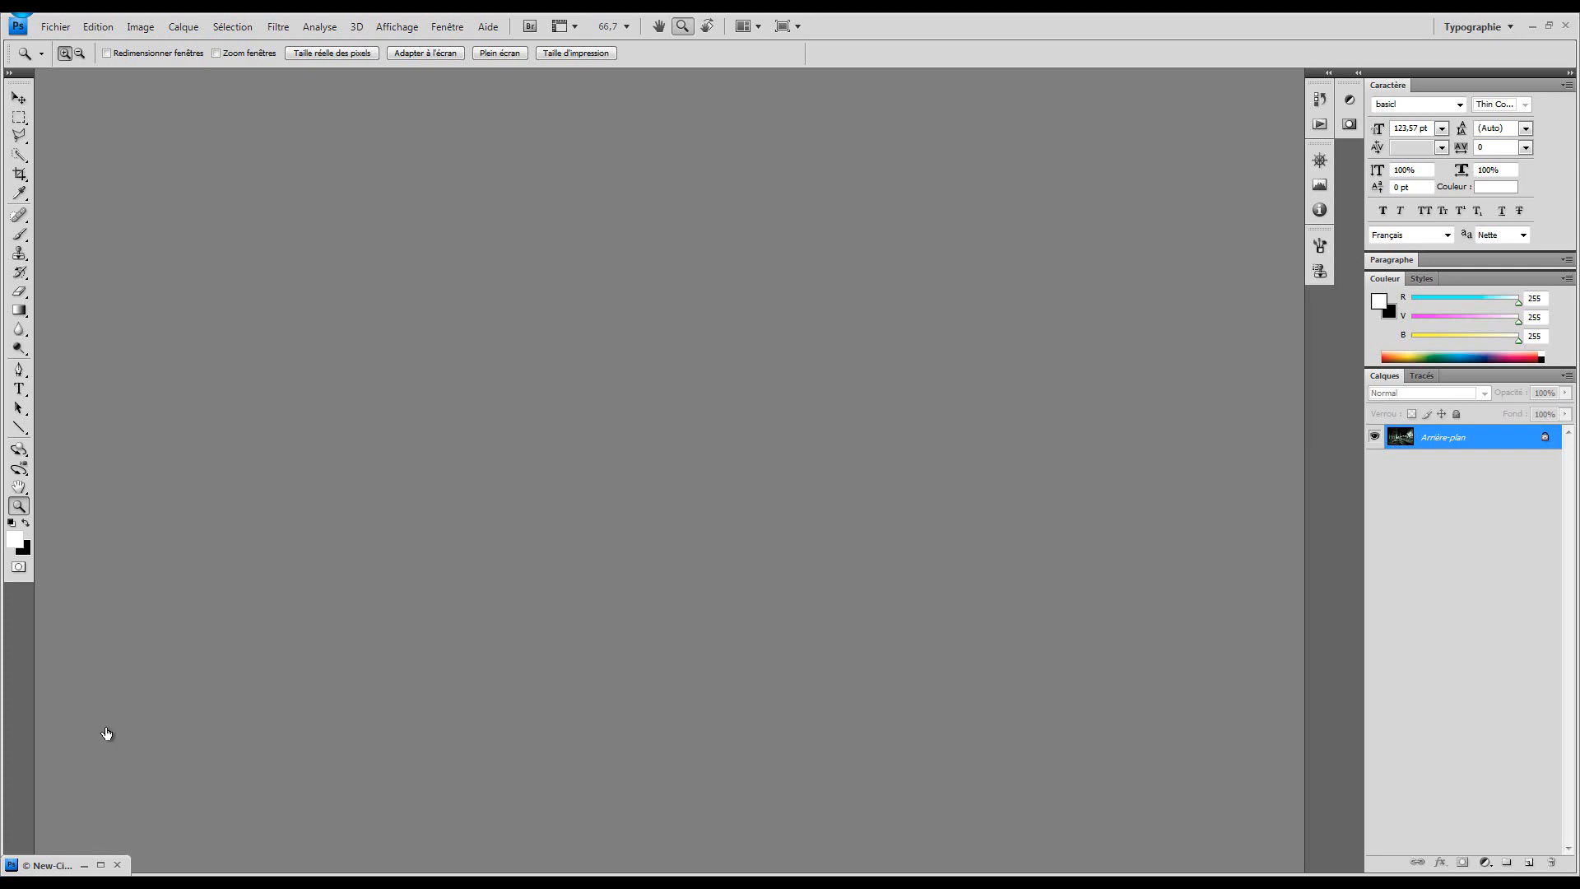
- View the New-City-Wallpaper-2.jpg image and minimise its window again
{"action": "double_click", "coordinate": [62, 865]}
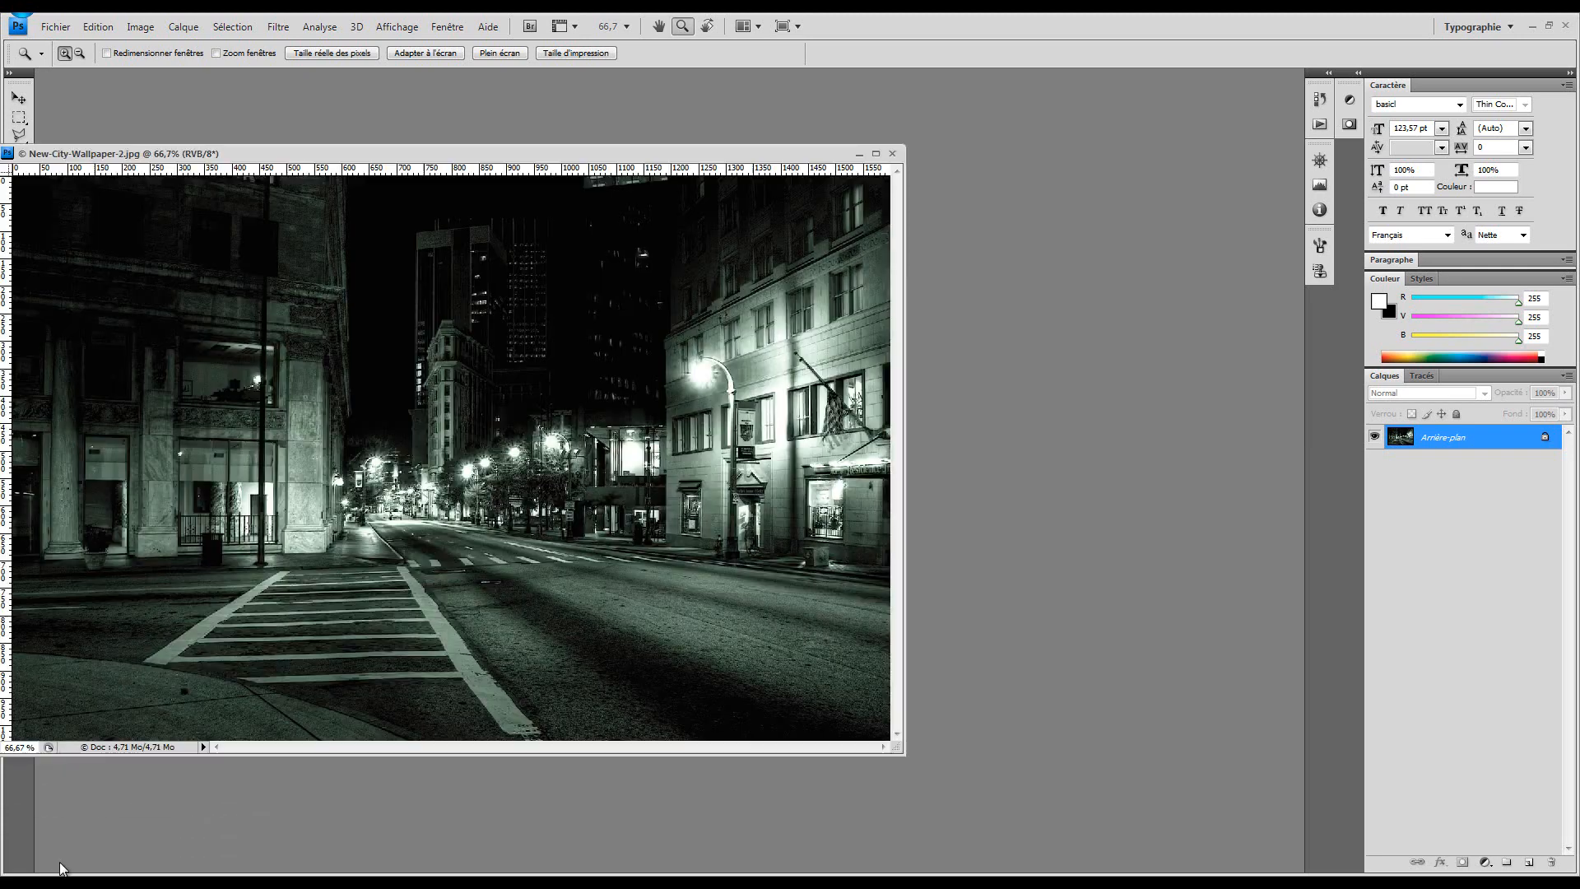
{"action": "left_click", "coordinate": [858, 153]}
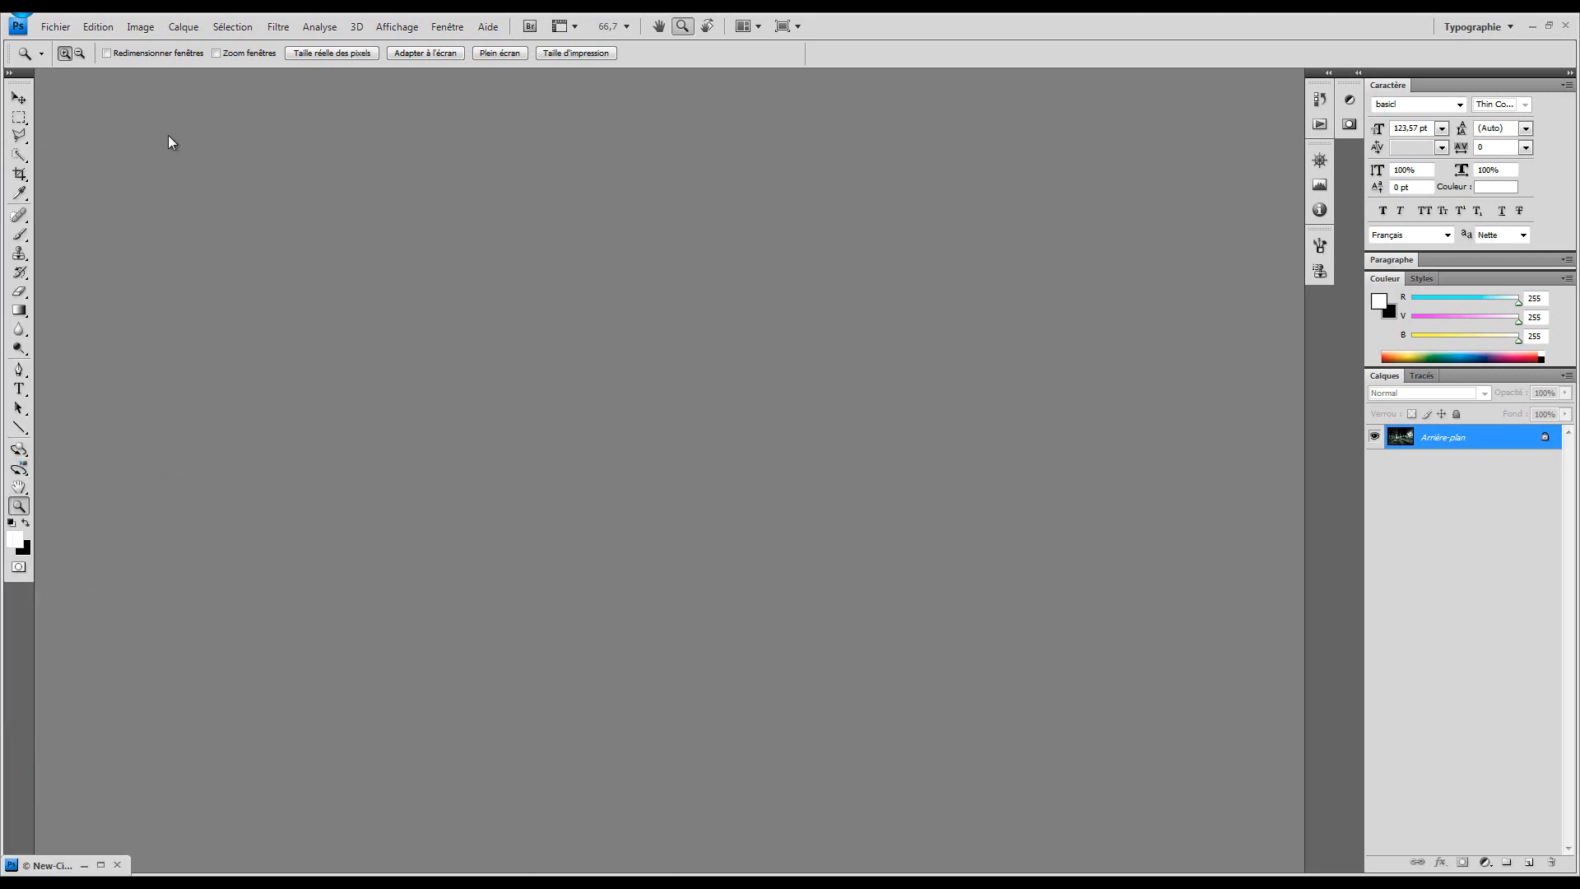
- Create a new transparent RGB document of 1920 × 1080 pixels at 300 pixels/inch and 16 bits, and reposition its window in the workspace
{"action": "left_click", "coordinate": [51, 28]}
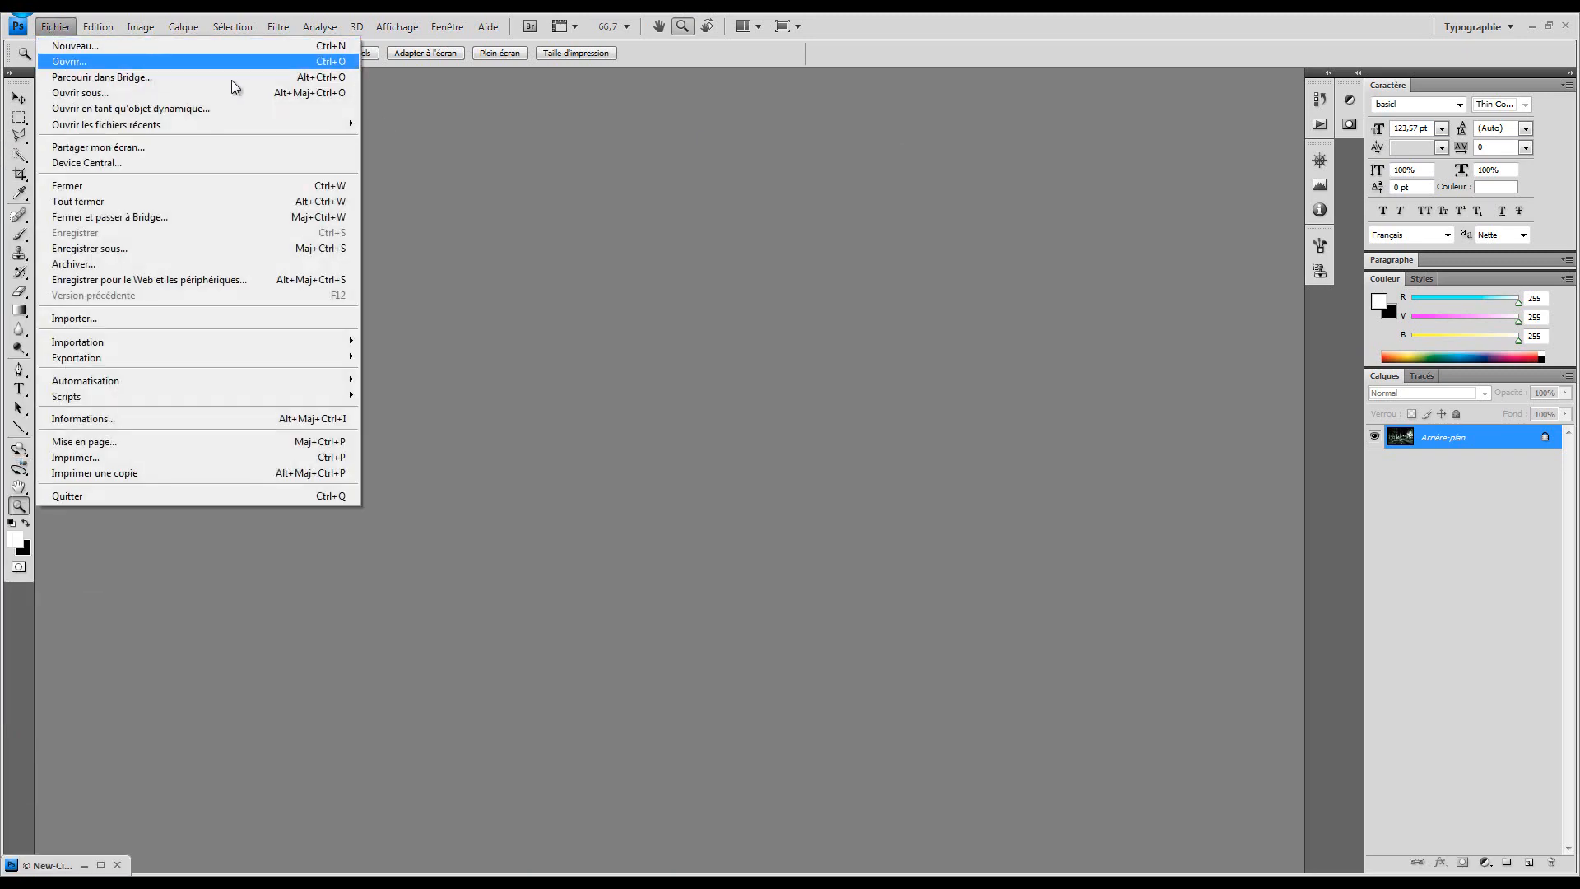
{"action": "left_click", "coordinate": [596, 171]}
{"action": "left_click", "coordinate": [57, 28]}
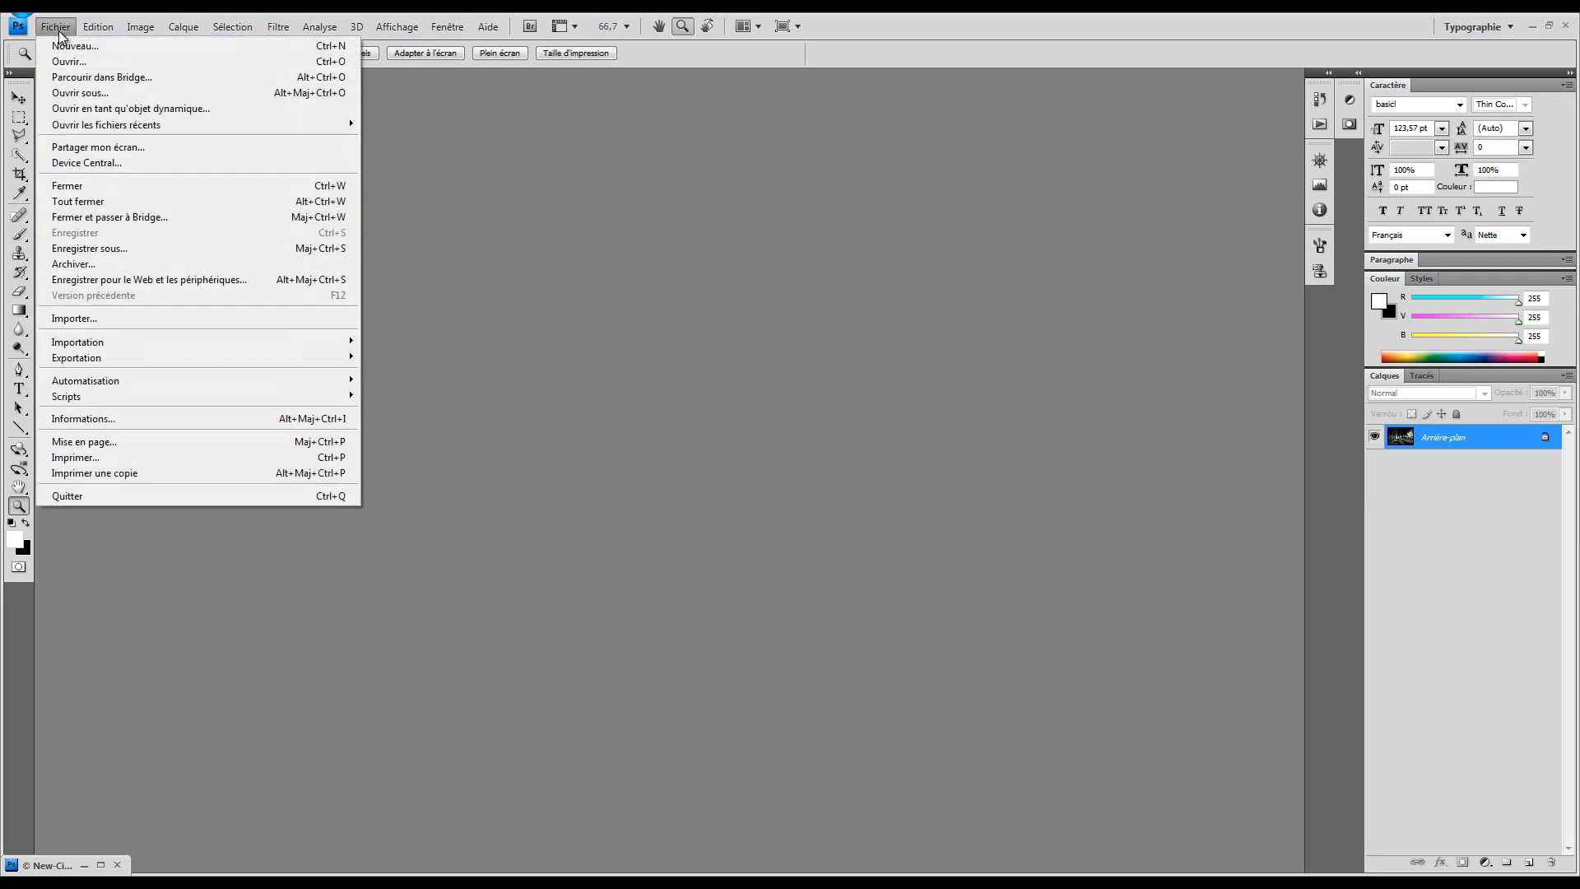
{"action": "left_click", "coordinate": [160, 48]}
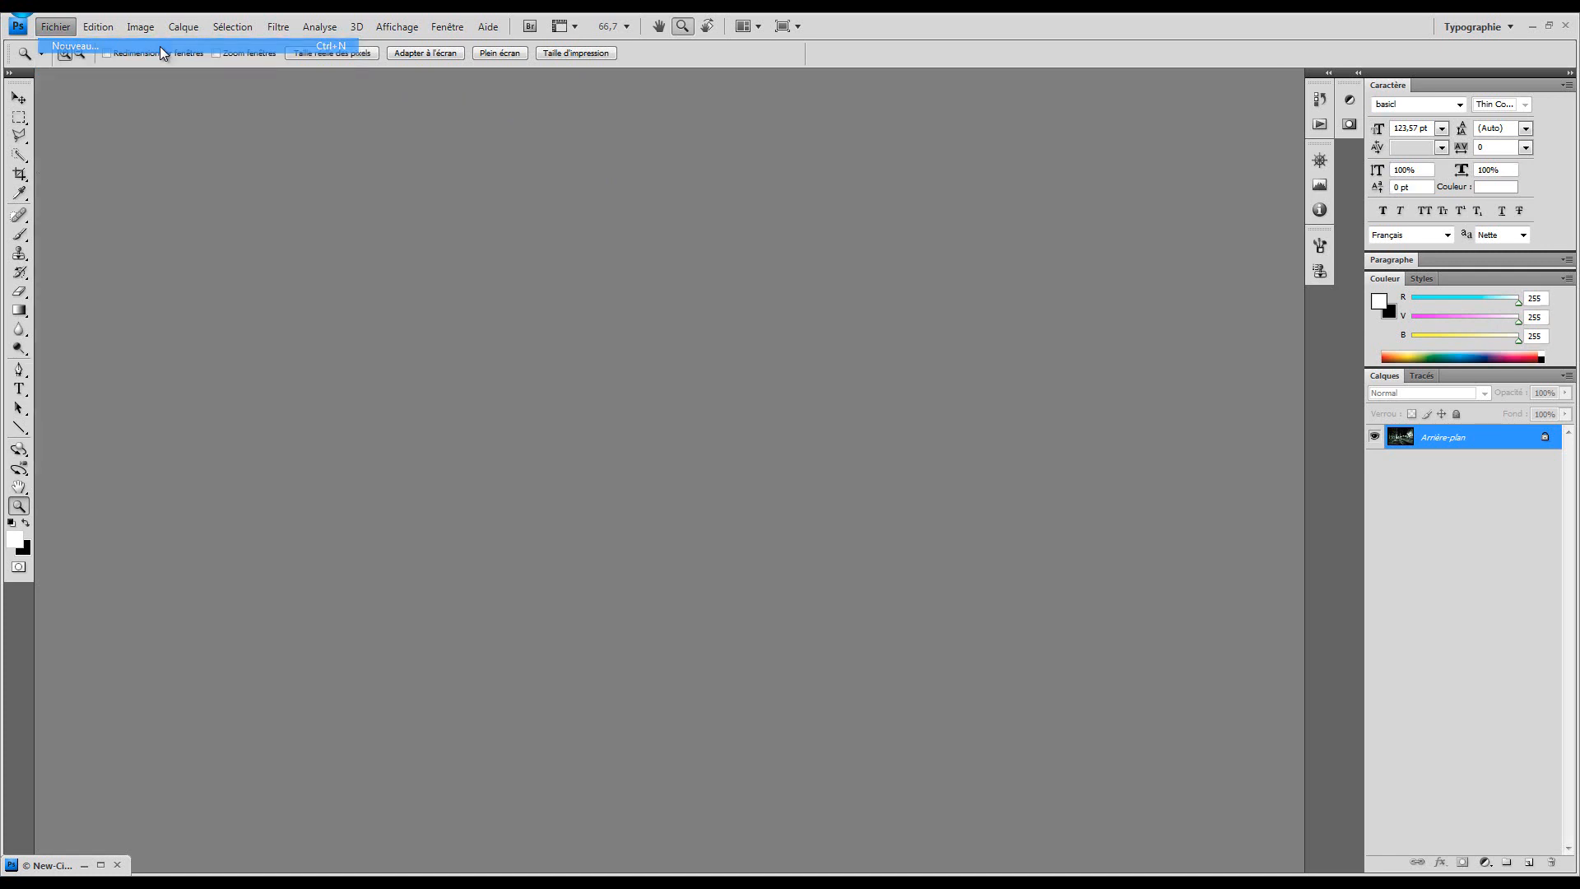
{"action": "left_click_drag", "start_coordinate": [885, 190], "coordinate": [952, 179]}
{"action": "double_click", "coordinate": [759, 267]}
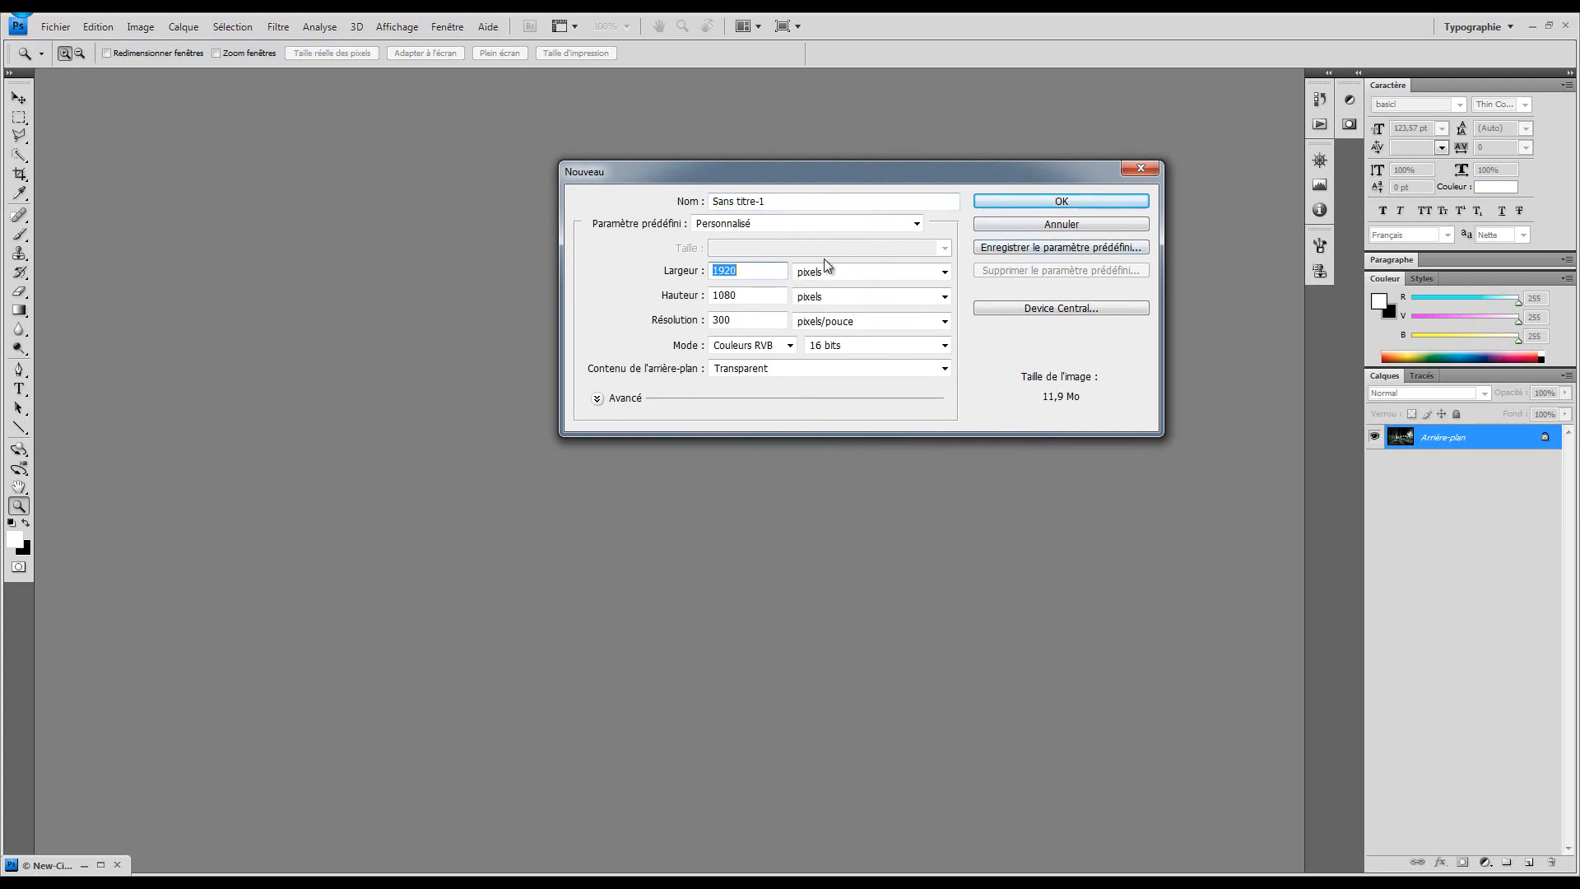
{"action": "left_click", "coordinate": [1093, 200]}
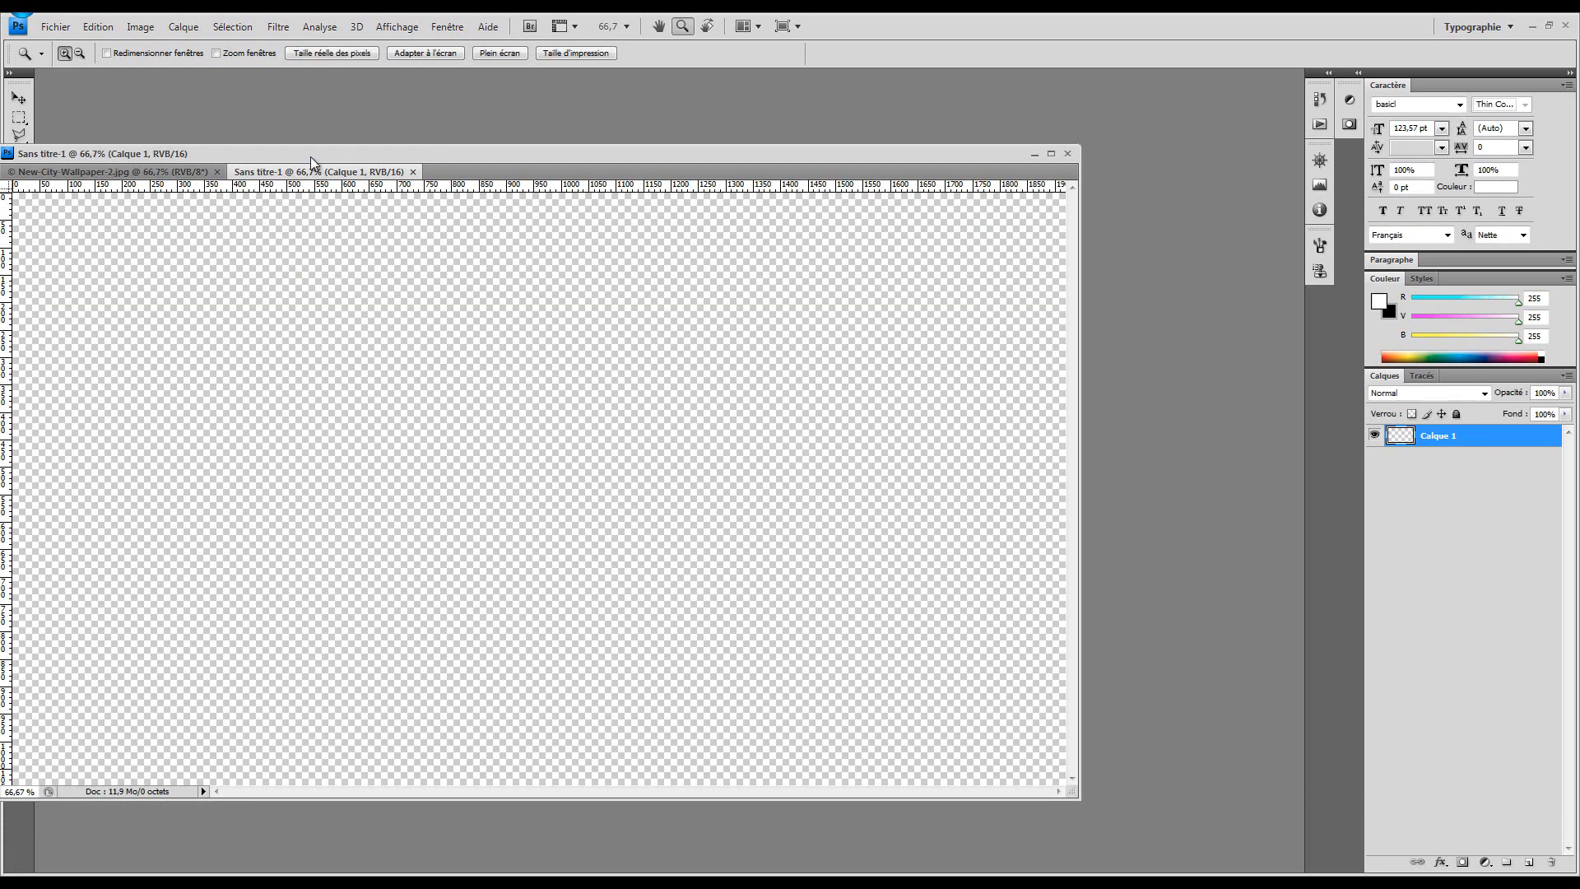
{"action": "left_click_drag", "start_coordinate": [313, 156], "coordinate": [335, 123]}
- Add the text "Painty" to the blank canvas and move it to about the middle
{"action": "left_click", "coordinate": [21, 392]}
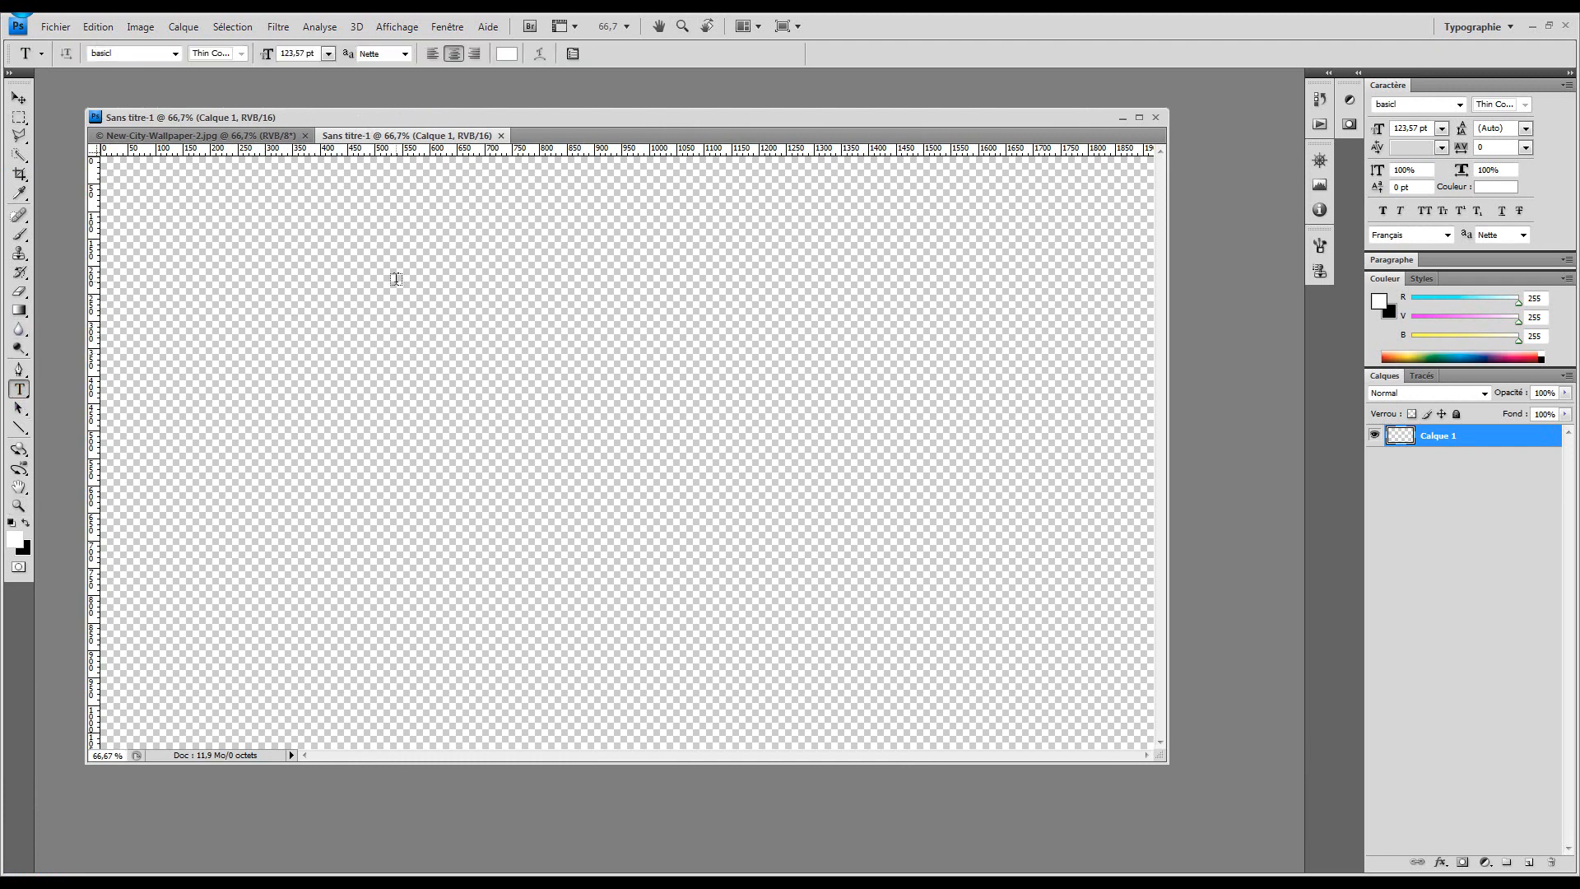
{"action": "left_click", "coordinate": [228, 327]}
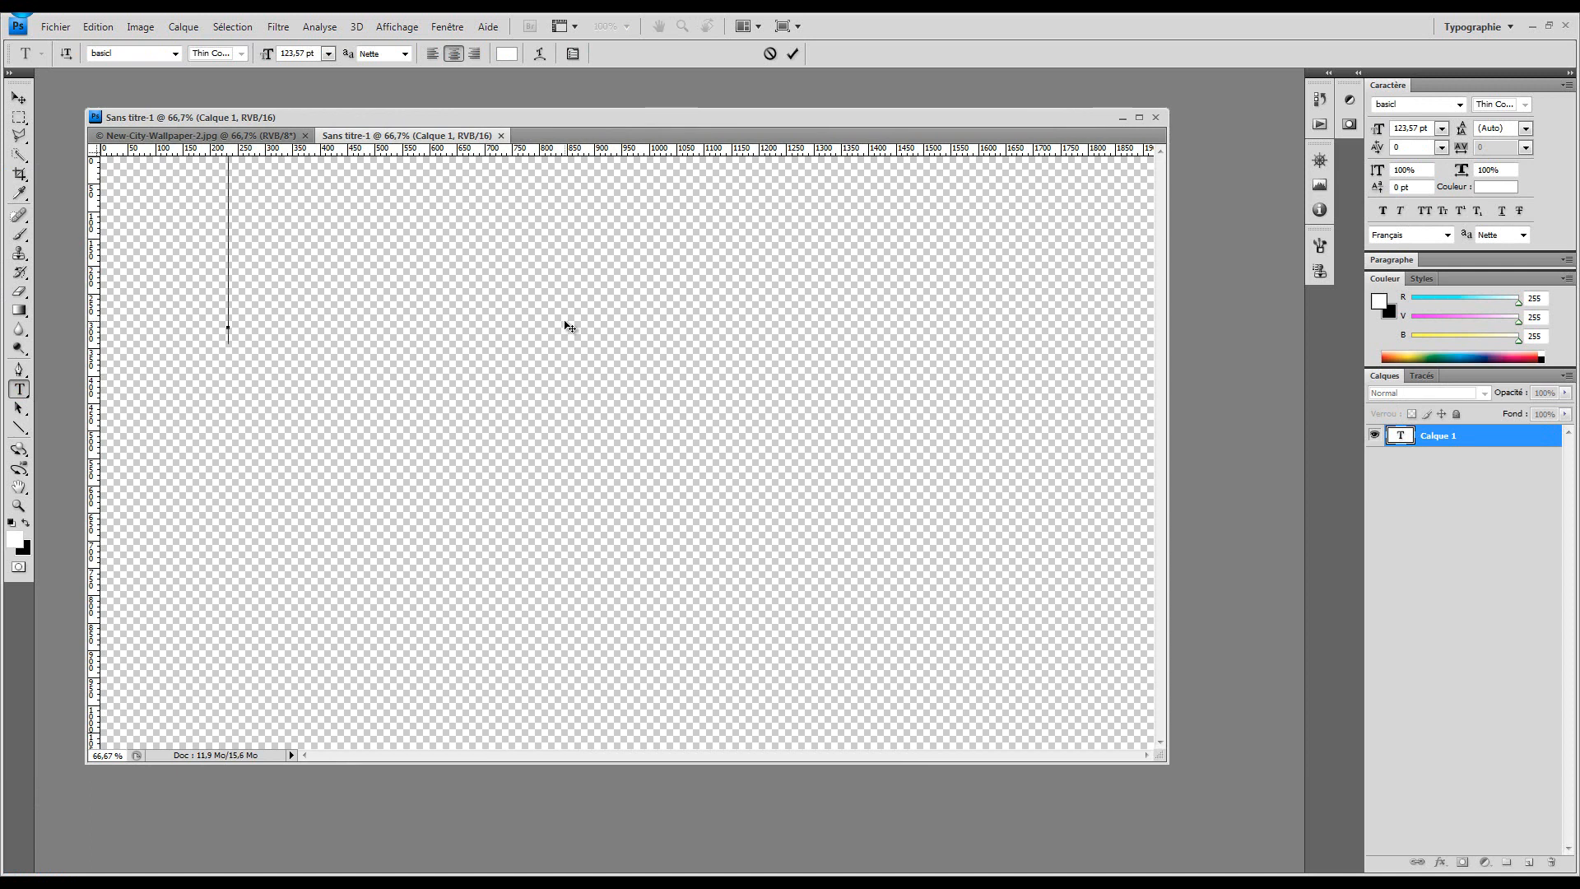
{"action": "type", "text": "PAINTU"}
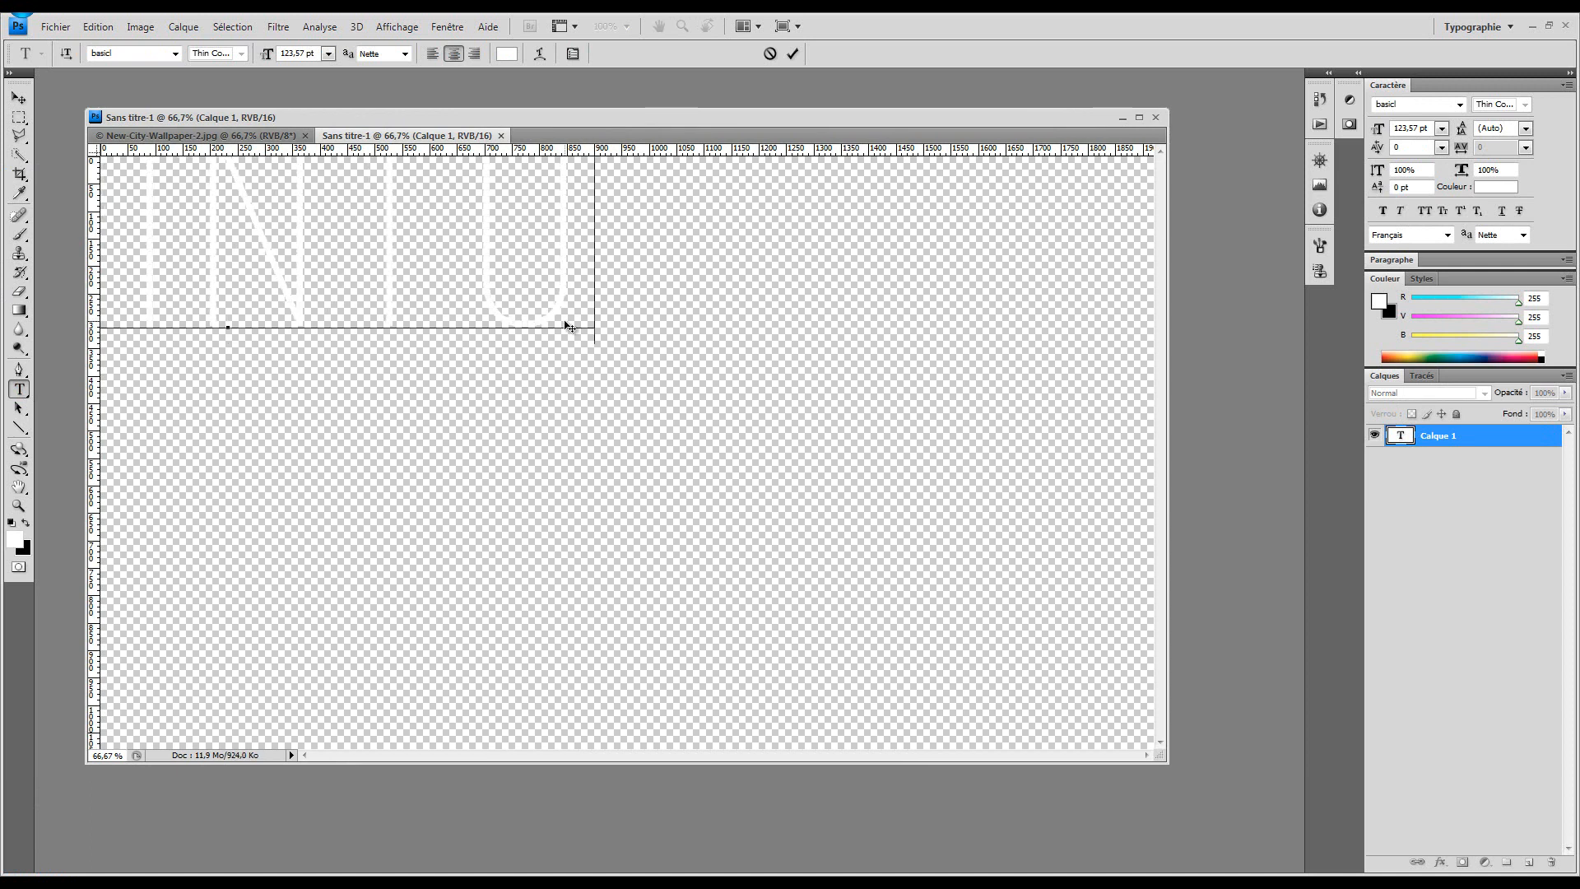
{"action": "key", "text": "BackSpace"}
{"action": "type", "text": "y"}
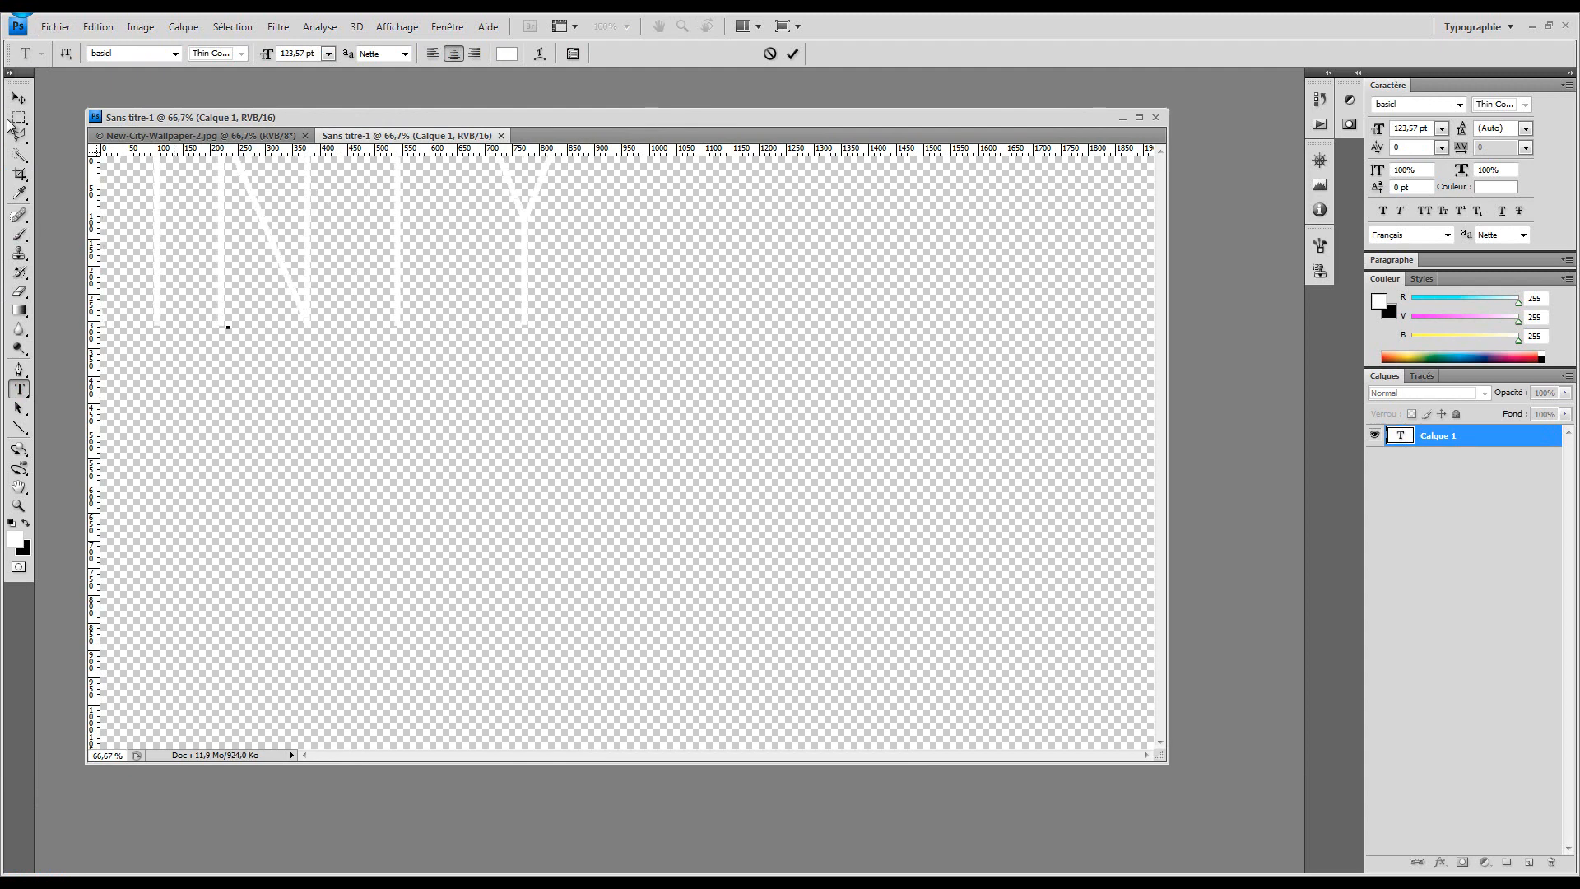
{"action": "left_click", "coordinate": [18, 97]}
{"action": "mouse_move", "coordinate": [354, 232]}
{"action": "left_mouse_down"}
{"action": "mouse_move", "coordinate": [574, 426]}
{"action": "mouse_move", "coordinate": [744, 430]}
{"action": "left_mouse_up"}
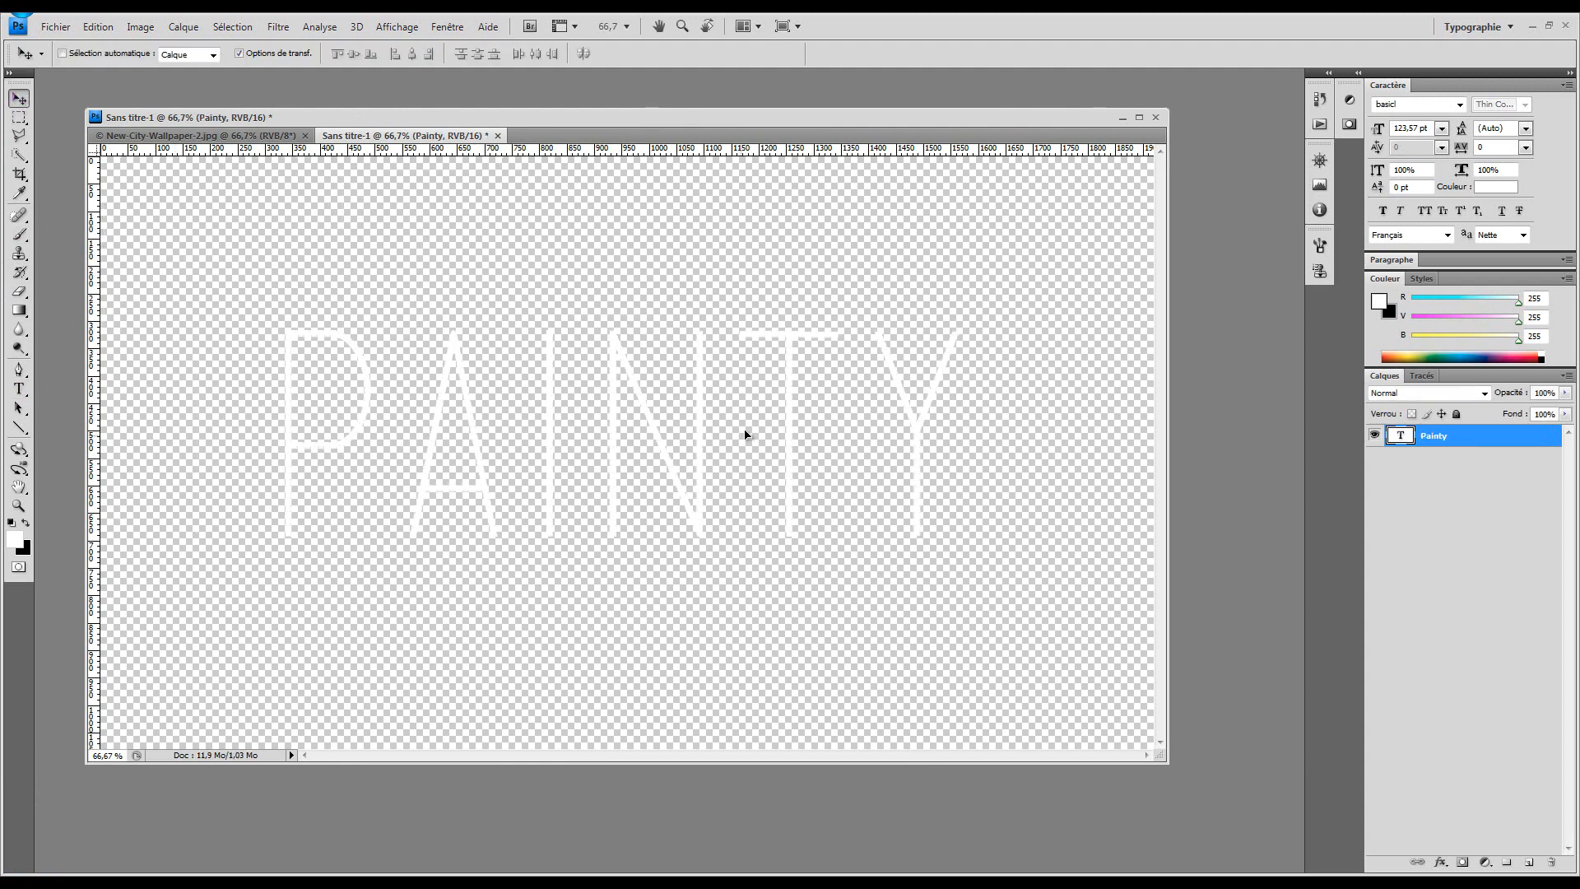
- Change the font of the whole "Painty" text to Arial Regular
{"action": "left_click", "coordinate": [18, 389]}
{"action": "double_click", "coordinate": [305, 410]}
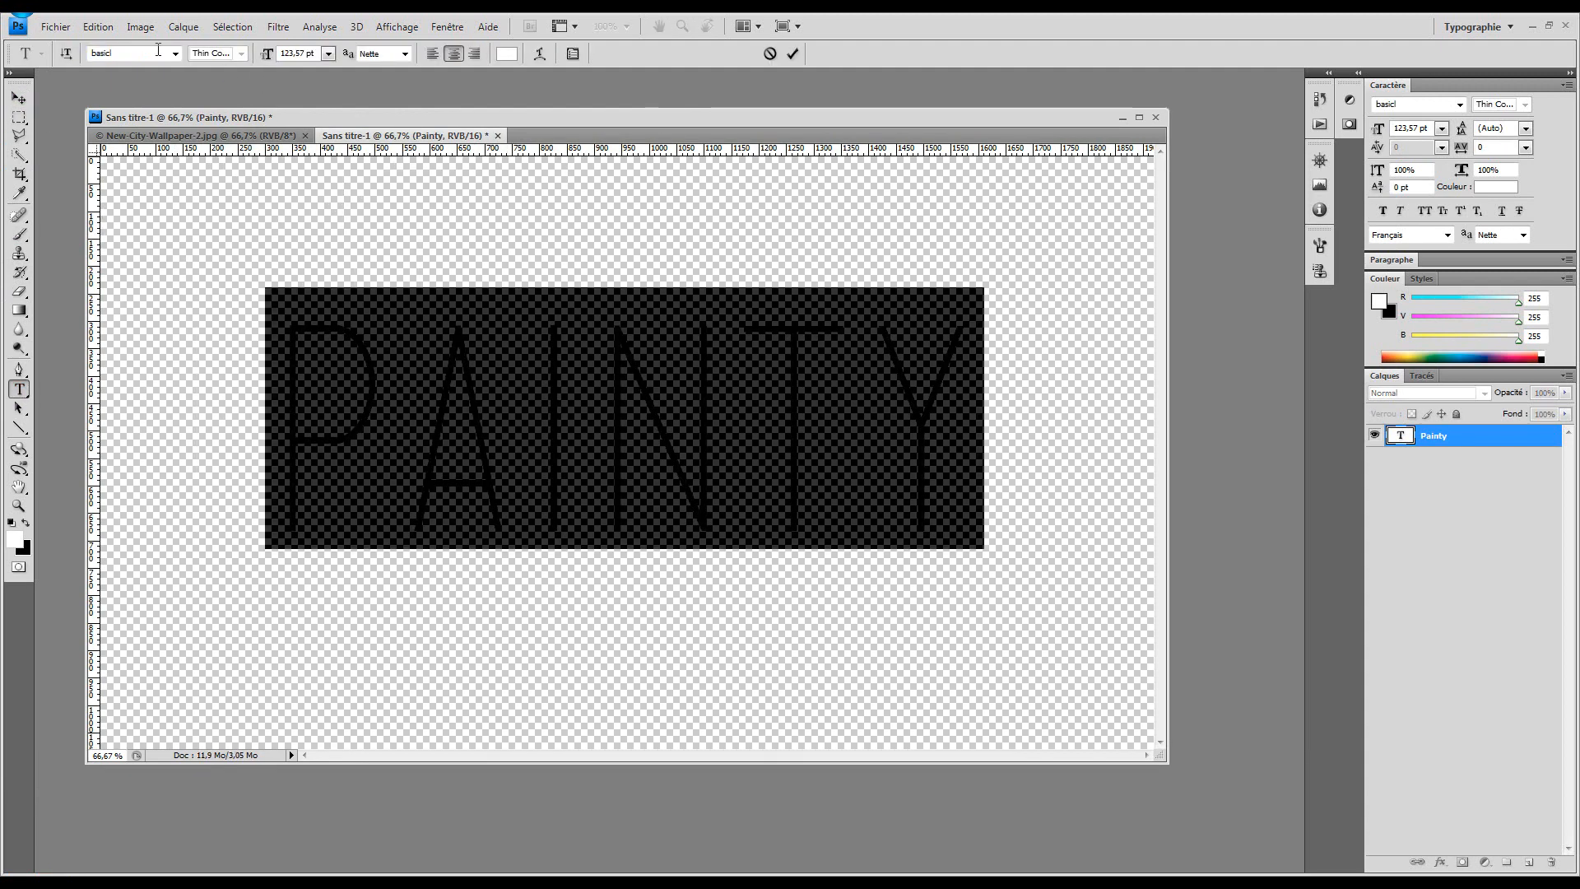
{"action": "left_click", "coordinate": [123, 53]}
{"action": "key", "text": "Up"}
{"action": "key", "text": "Up"}
{"action": "key", "text": "Up"}
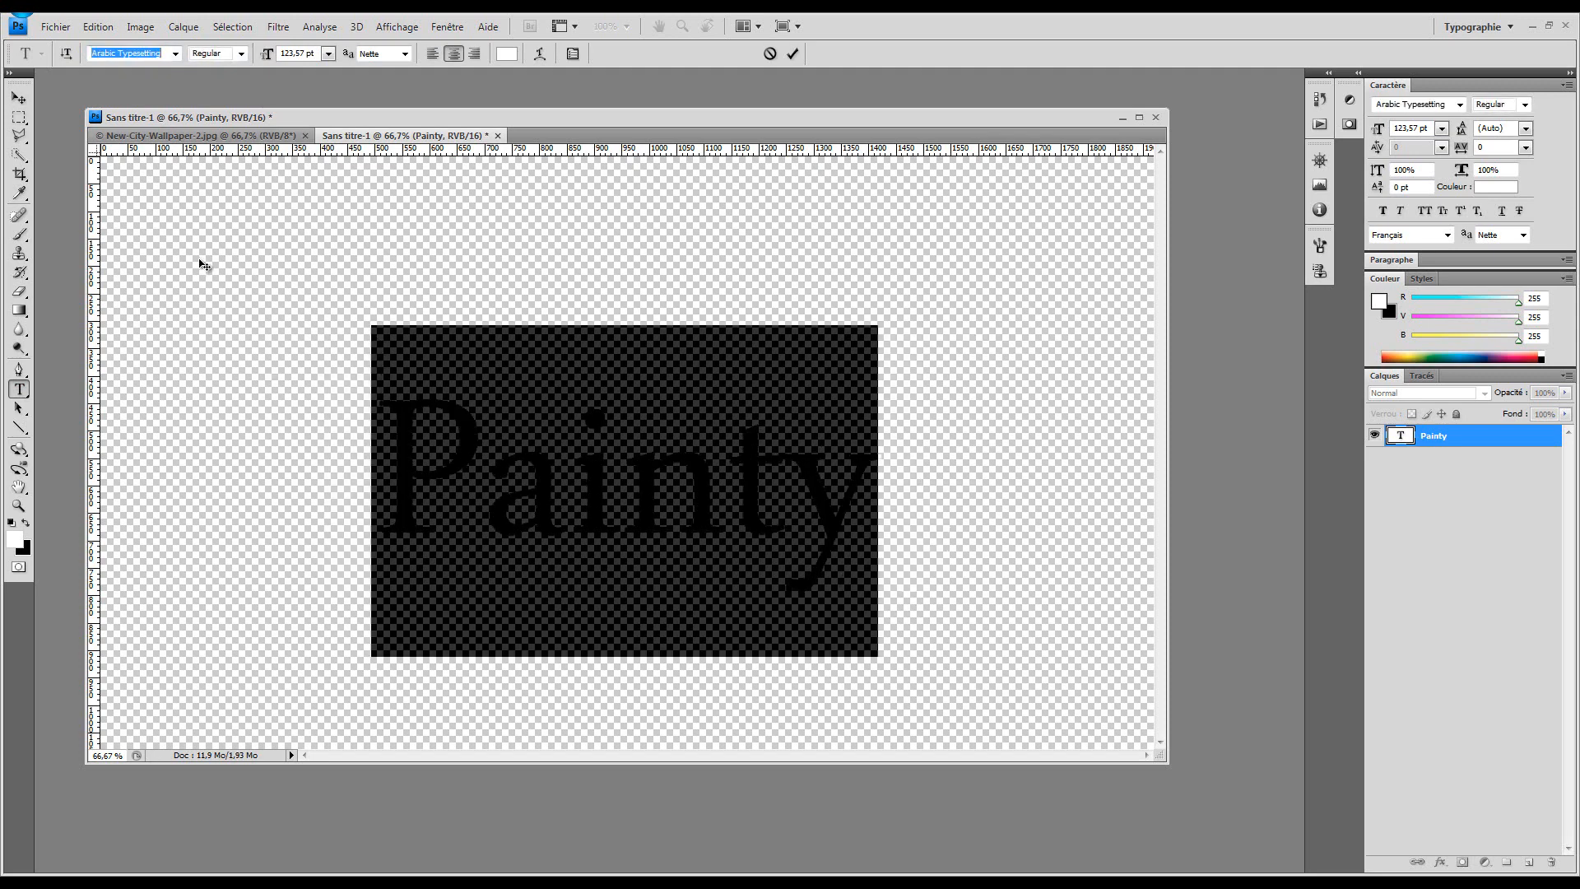
{"action": "key", "text": "Down"}
{"action": "left_click", "coordinate": [499, 472]}
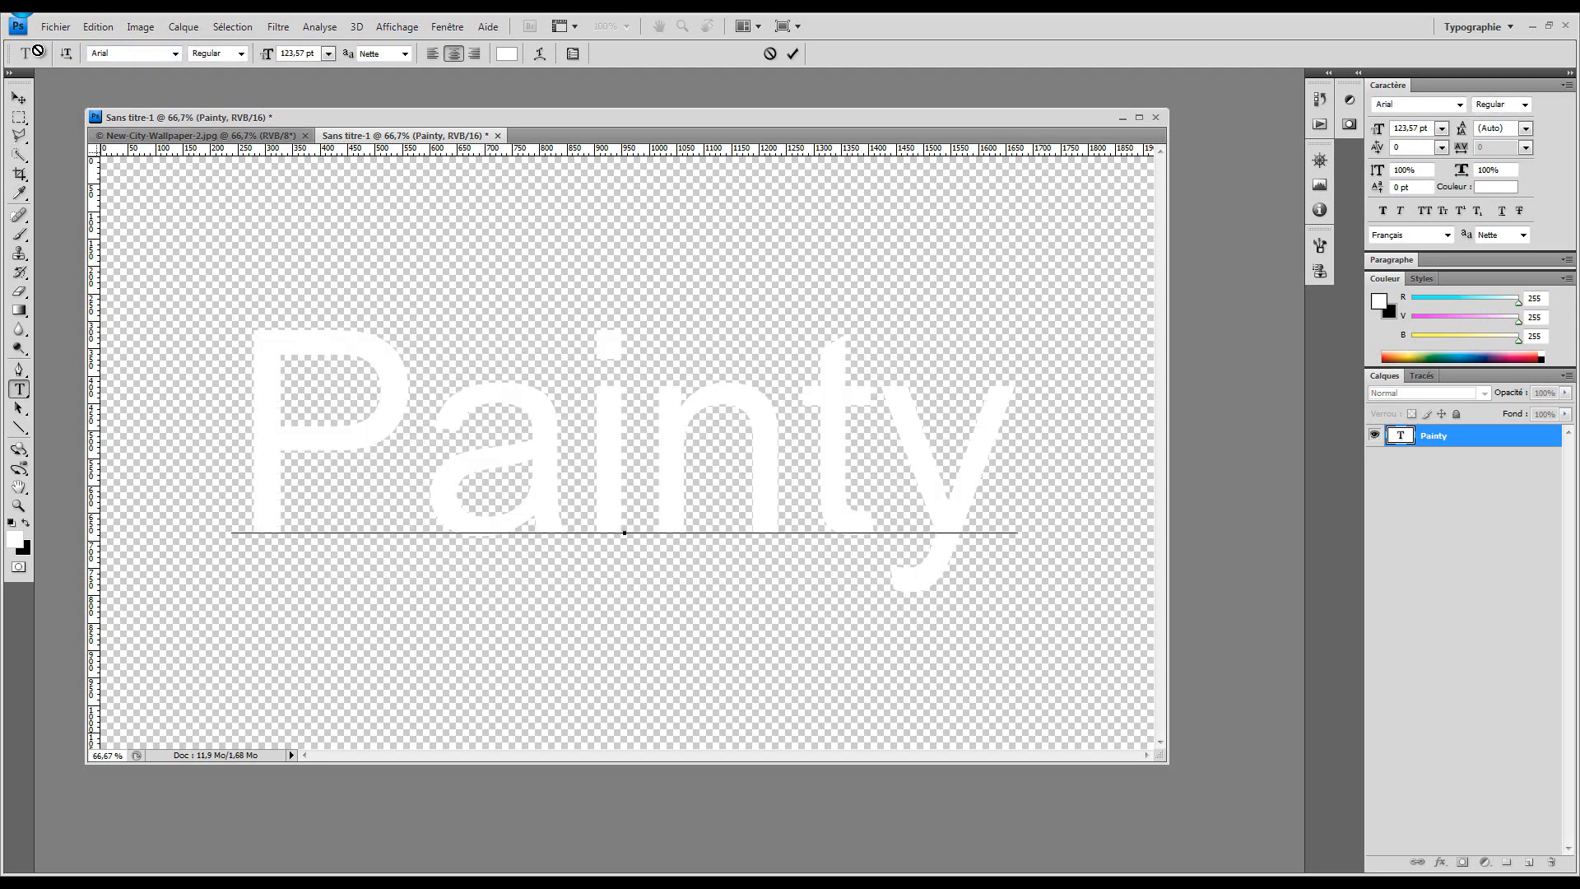
- Shift the "Painty" text up and to the left, and set its colour to black
{"action": "left_click", "coordinate": [18, 98]}
{"action": "mouse_move", "coordinate": [511, 409]}
{"action": "left_mouse_down"}
{"action": "mouse_move", "coordinate": [484, 353]}
{"action": "mouse_move", "coordinate": [460, 357]}
{"action": "left_mouse_up"}
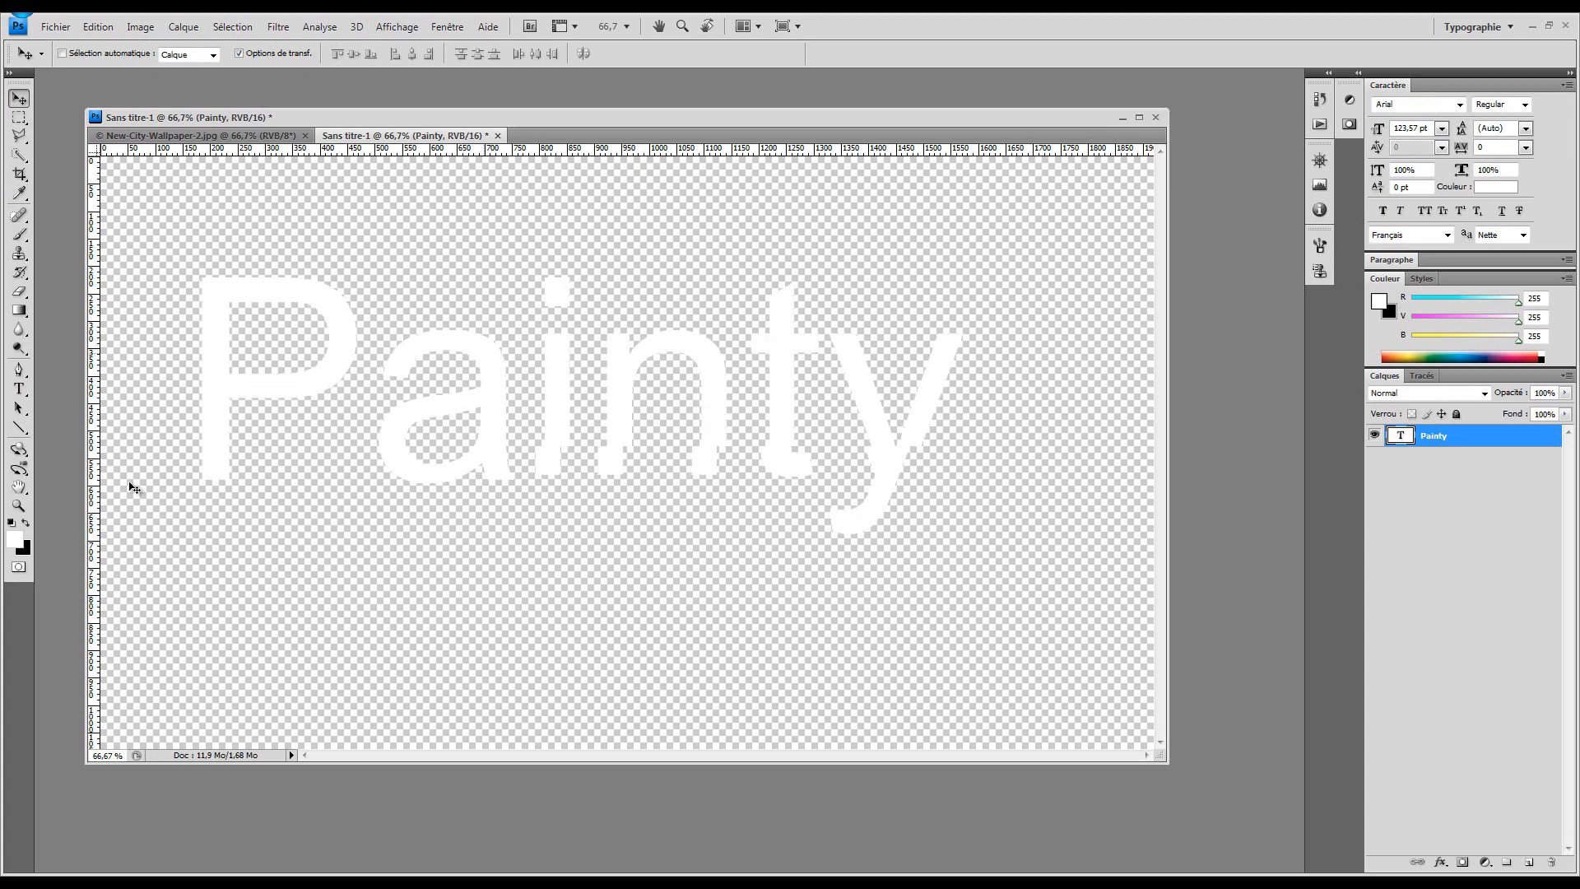
{"action": "double_click", "coordinate": [1415, 443]}
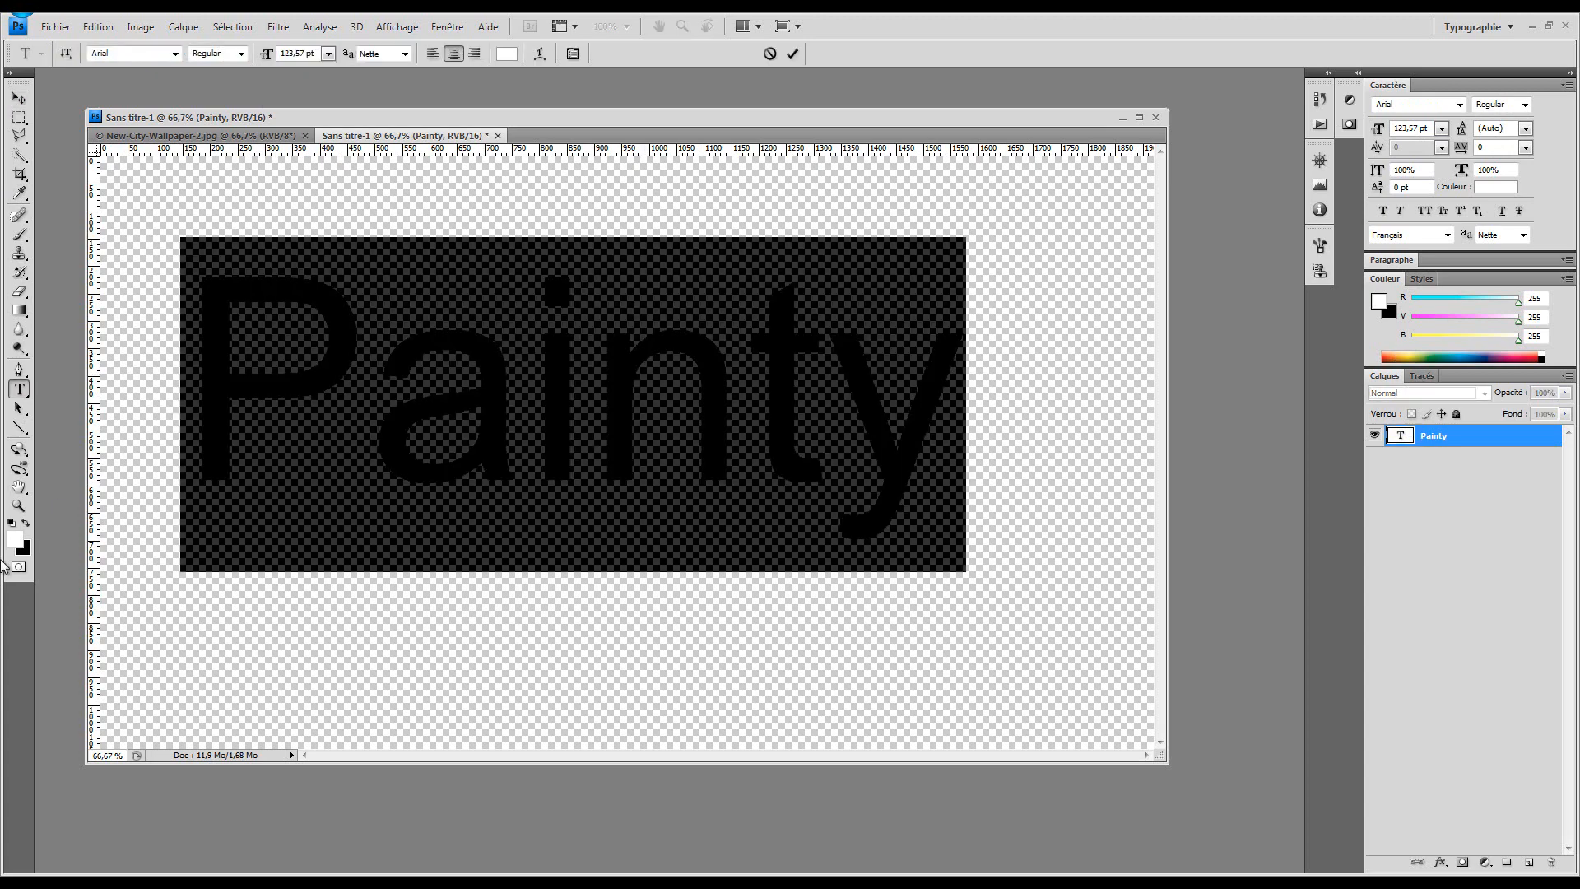
{"action": "left_click", "coordinate": [1410, 486]}
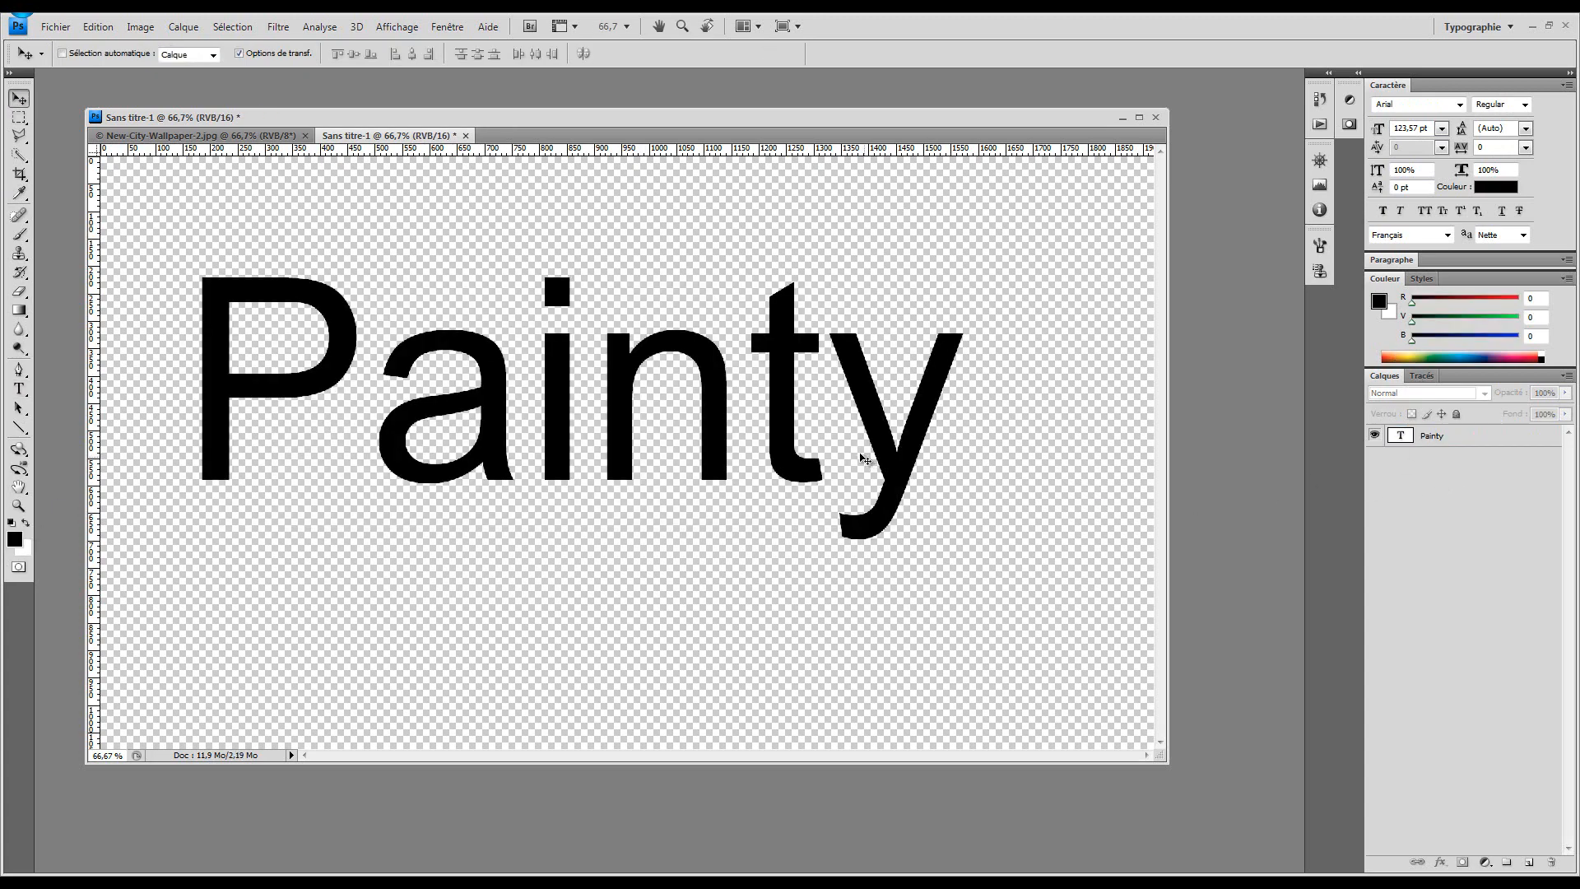
- Centre the "Painty" text layer horizontally and vertically on the entire canvas, and clear the selection
{"action": "mouse_move", "coordinate": [628, 423]}
{"action": "left_mouse_down"}
{"action": "mouse_move", "coordinate": [696, 421]}
{"action": "mouse_move", "coordinate": [683, 405]}
{"action": "left_mouse_up"}
{"action": "left_click", "coordinate": [789, 348]}
{"action": "left_click", "coordinate": [1482, 432]}
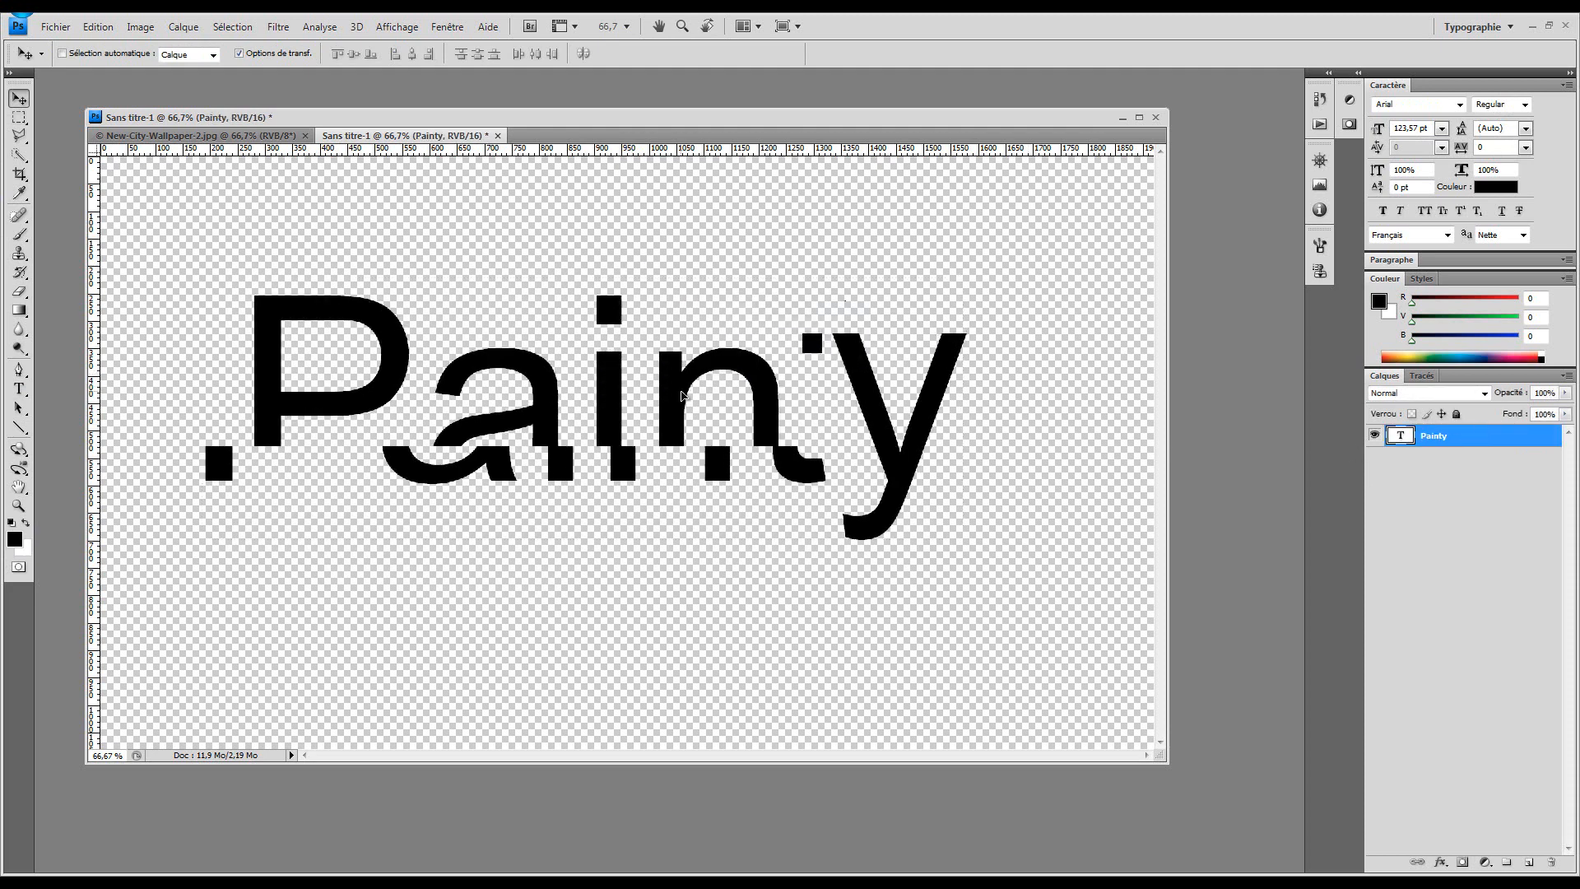
{"action": "left_click", "coordinate": [412, 54]}
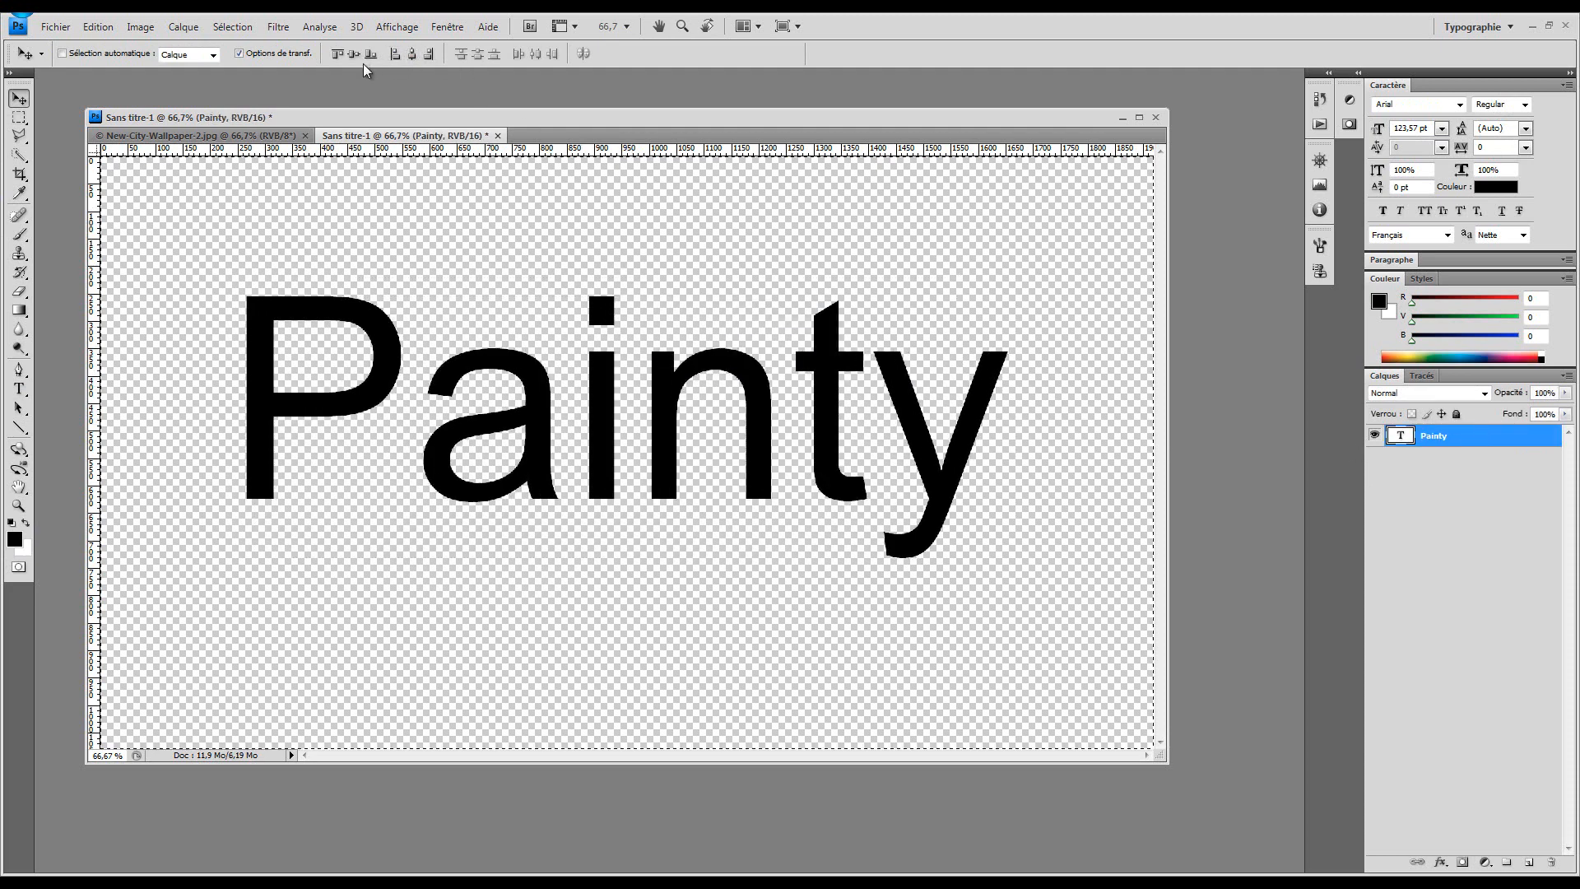
{"action": "left_click", "coordinate": [354, 54]}
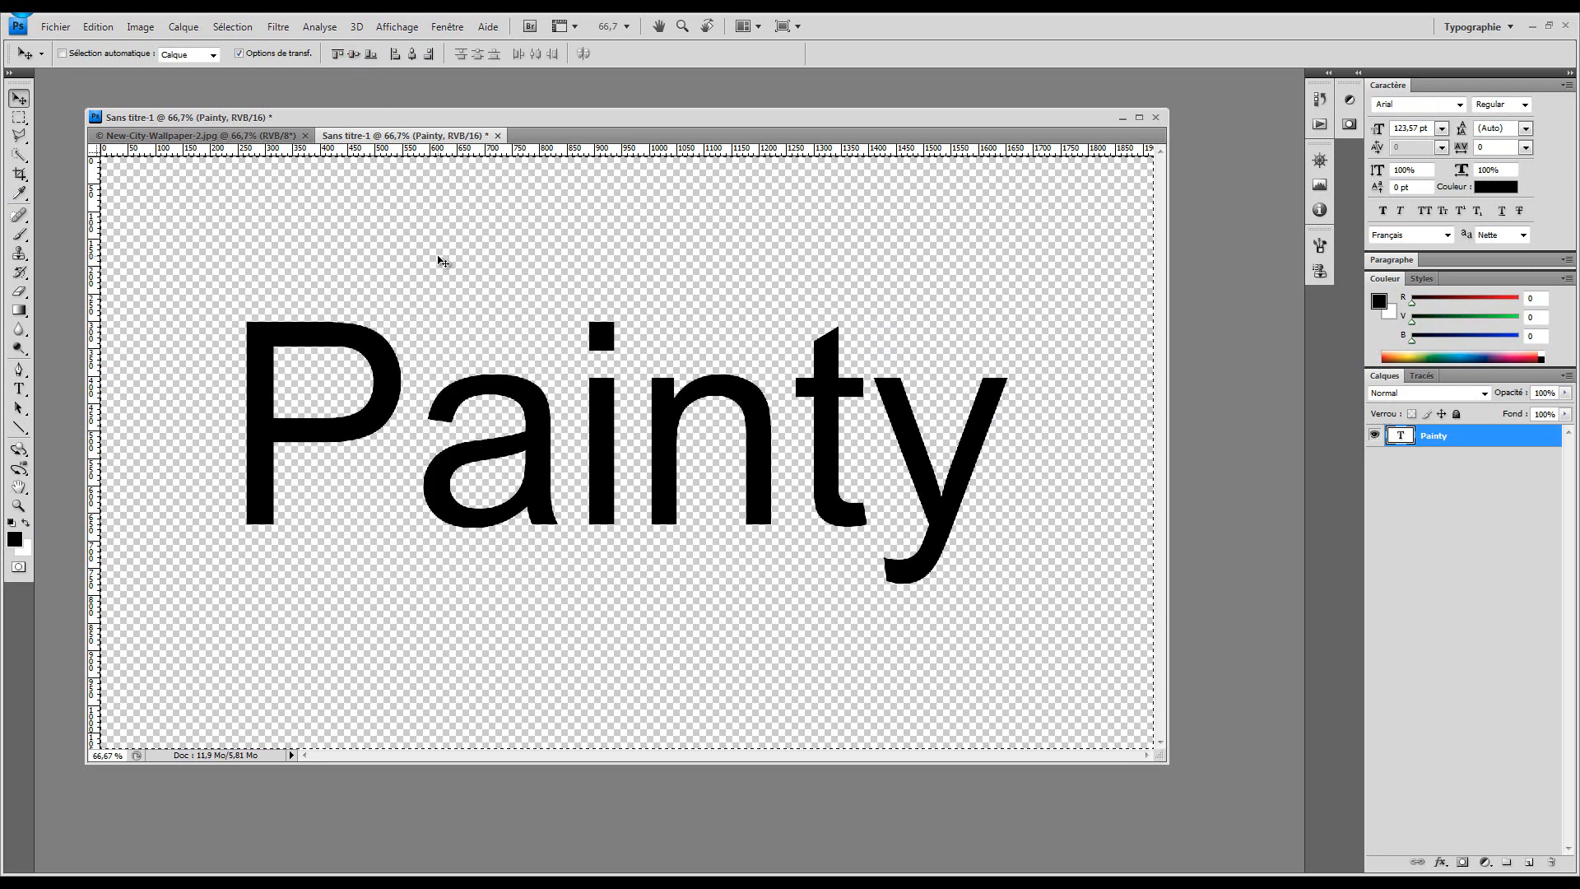
{"action": "key", "text": "ctrl+d"}
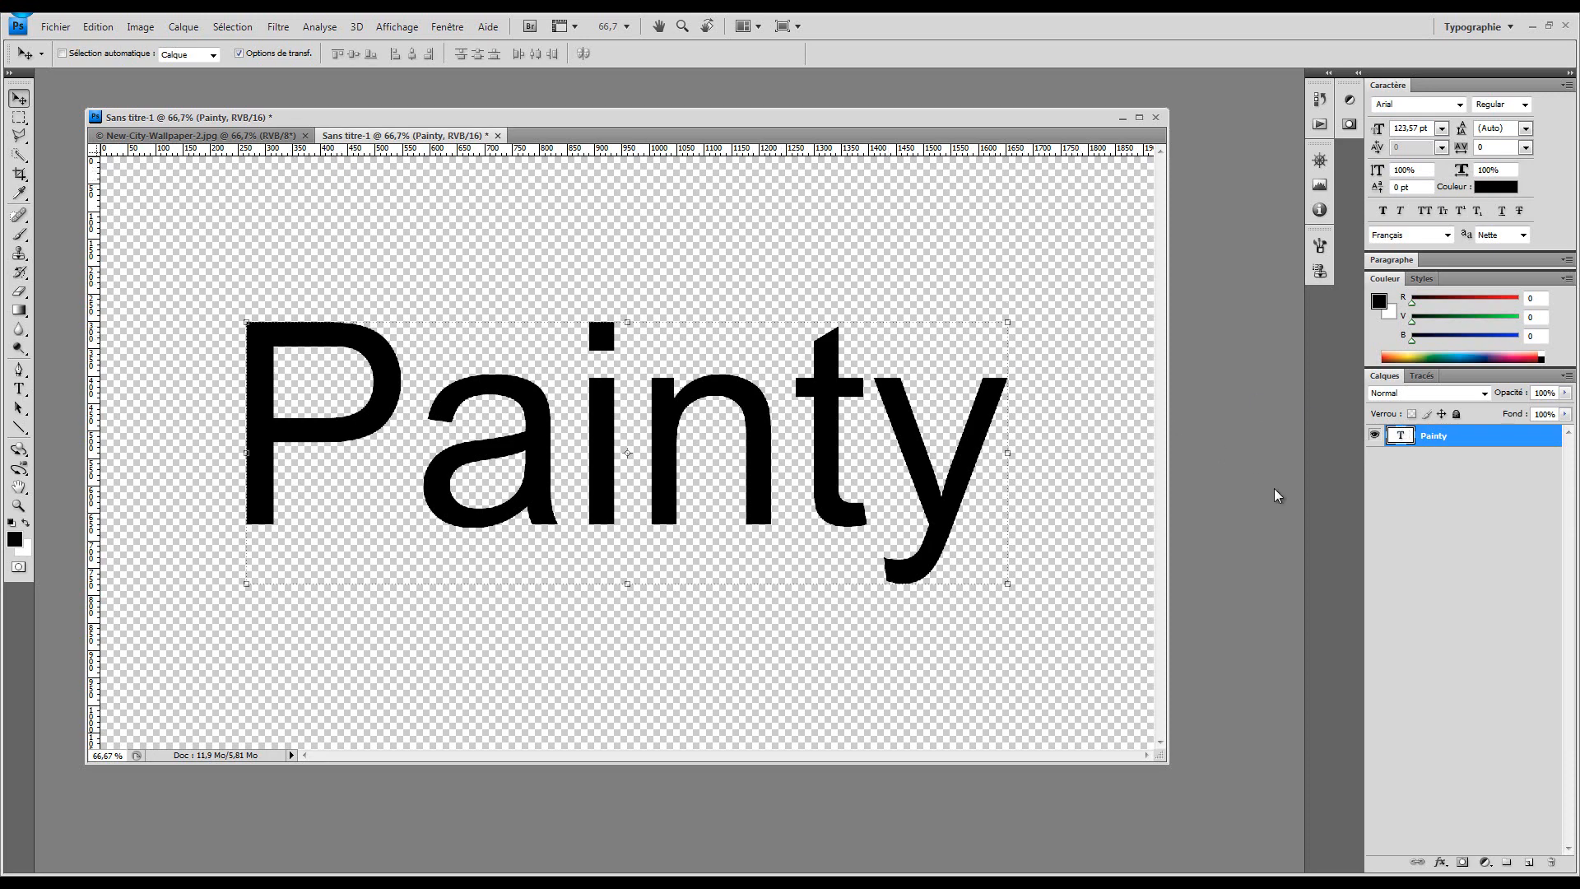
- Copy the entire New-City-Wallpaper-2.jpg image and paste it into the Sans titre-1 document above the text layer
{"action": "left_click", "coordinate": [216, 135]}
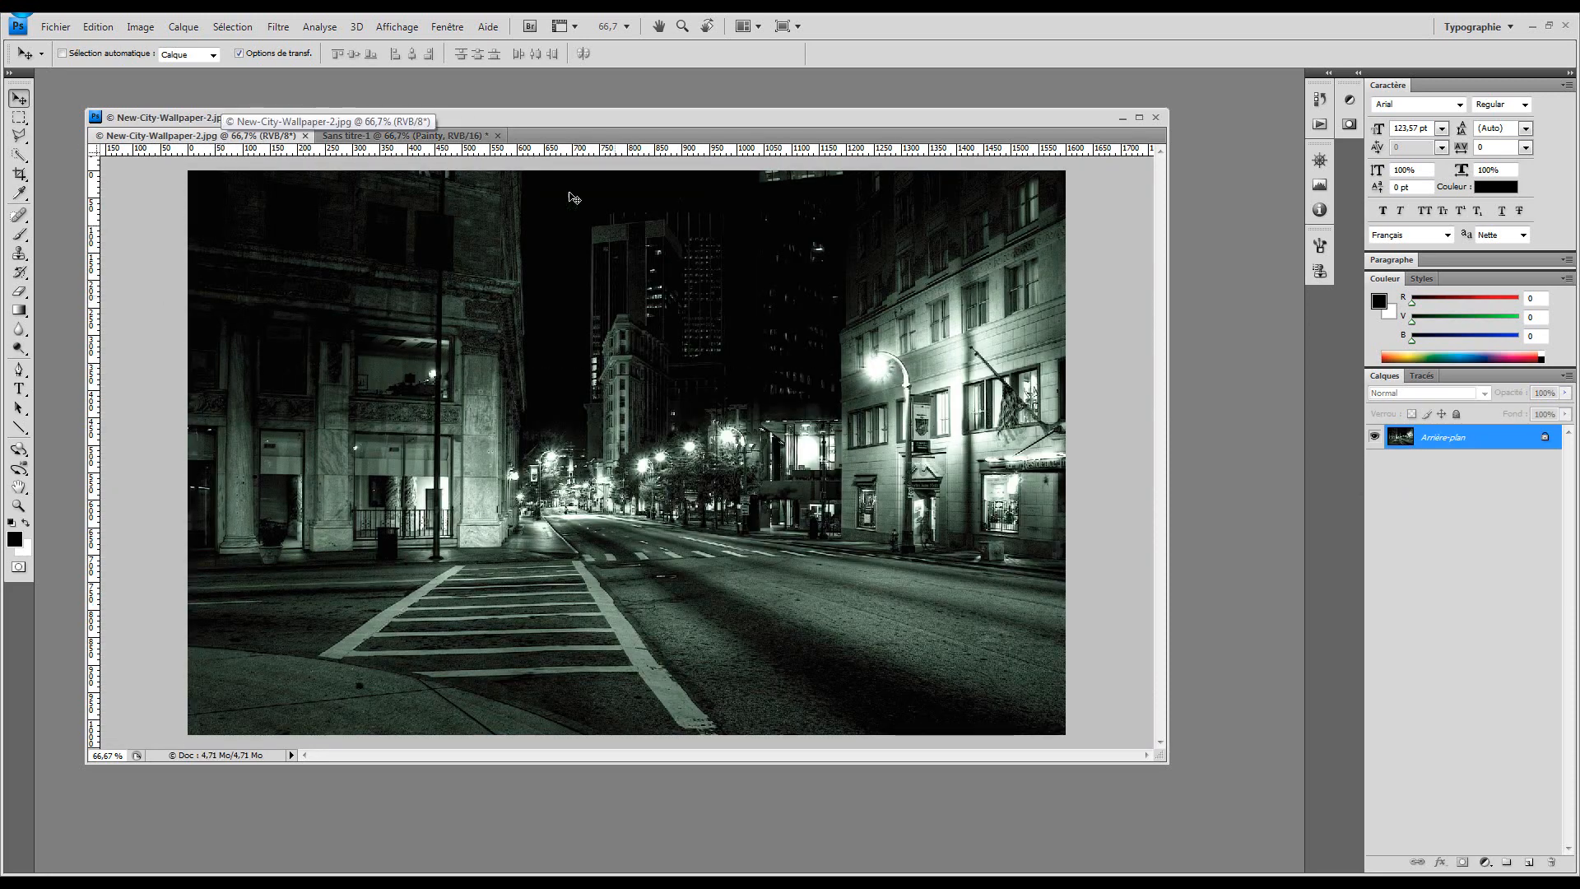
{"action": "left_click", "coordinate": [18, 119]}
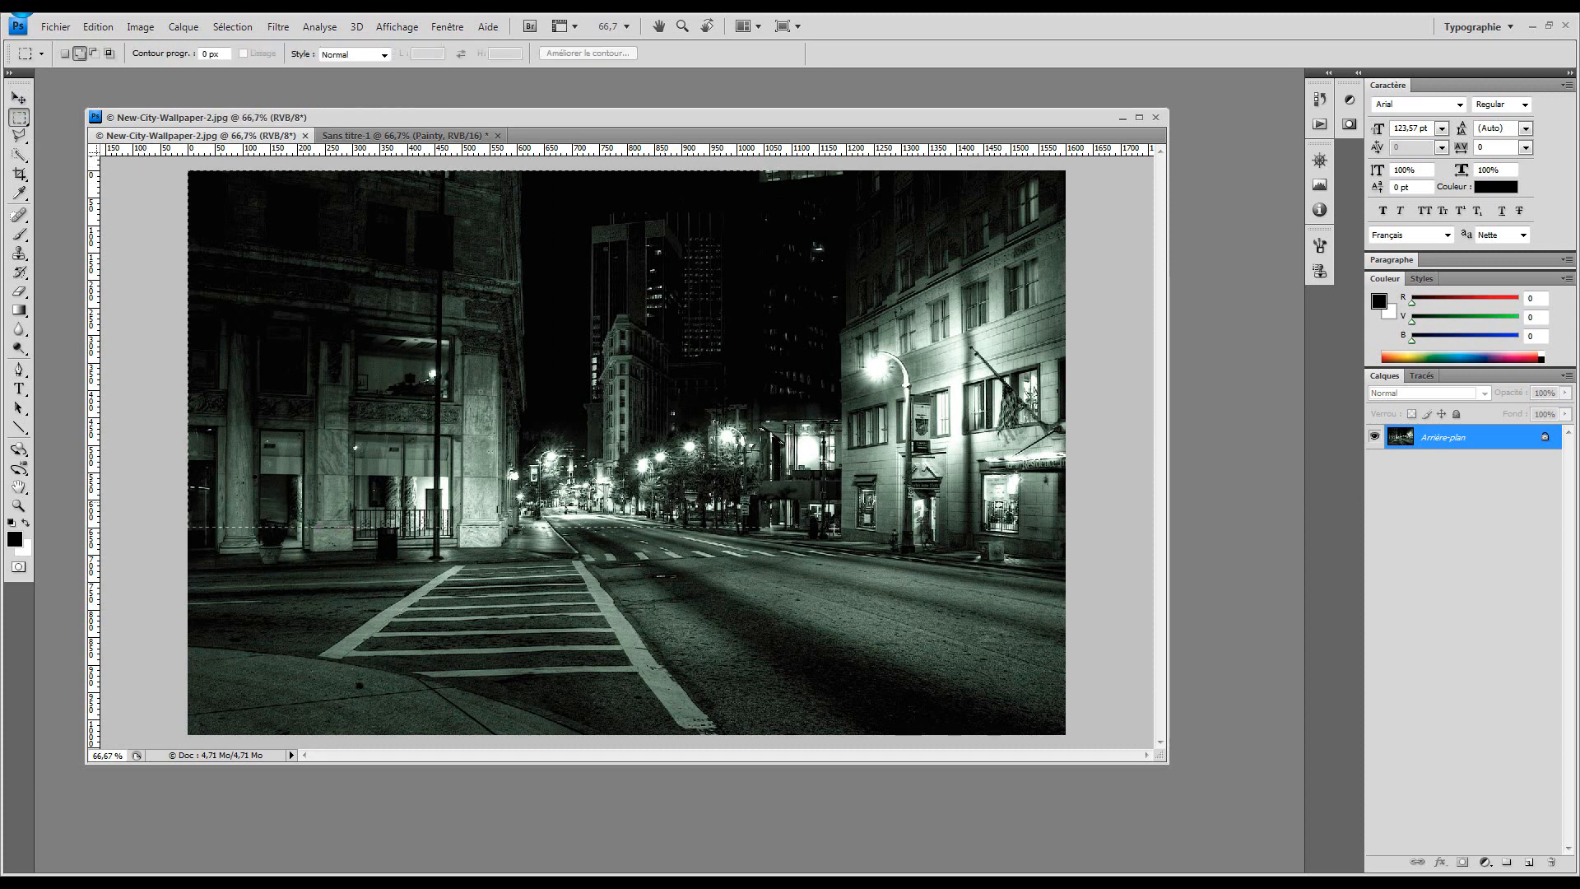
{"action": "left_click_drag", "start_coordinate": [835, 528], "coordinate": [1140, 743]}
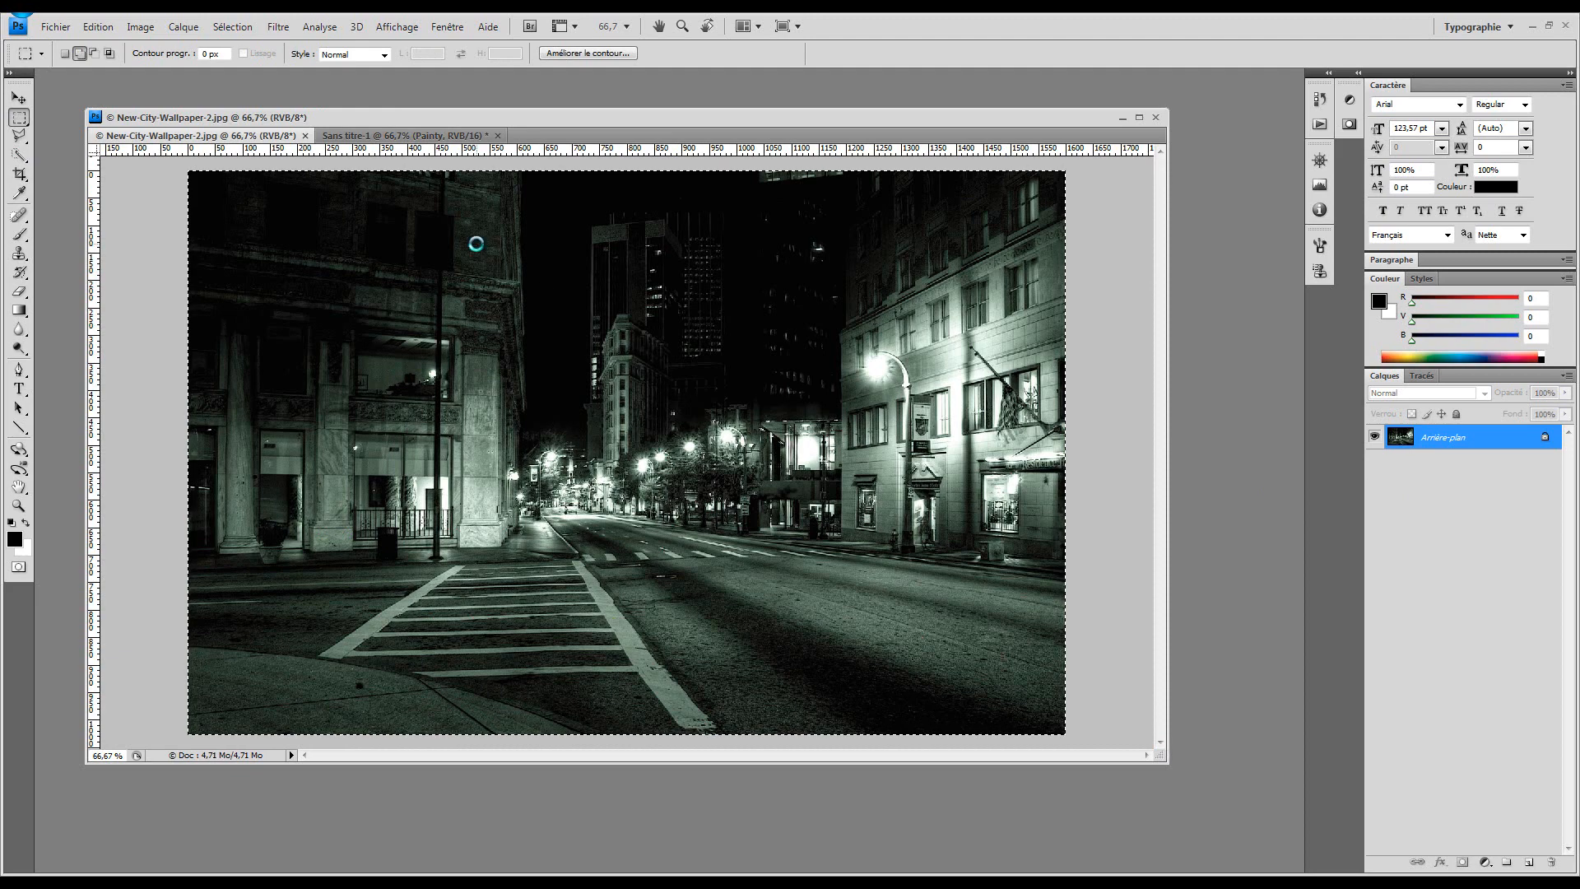
{"action": "left_click", "coordinate": [412, 136]}
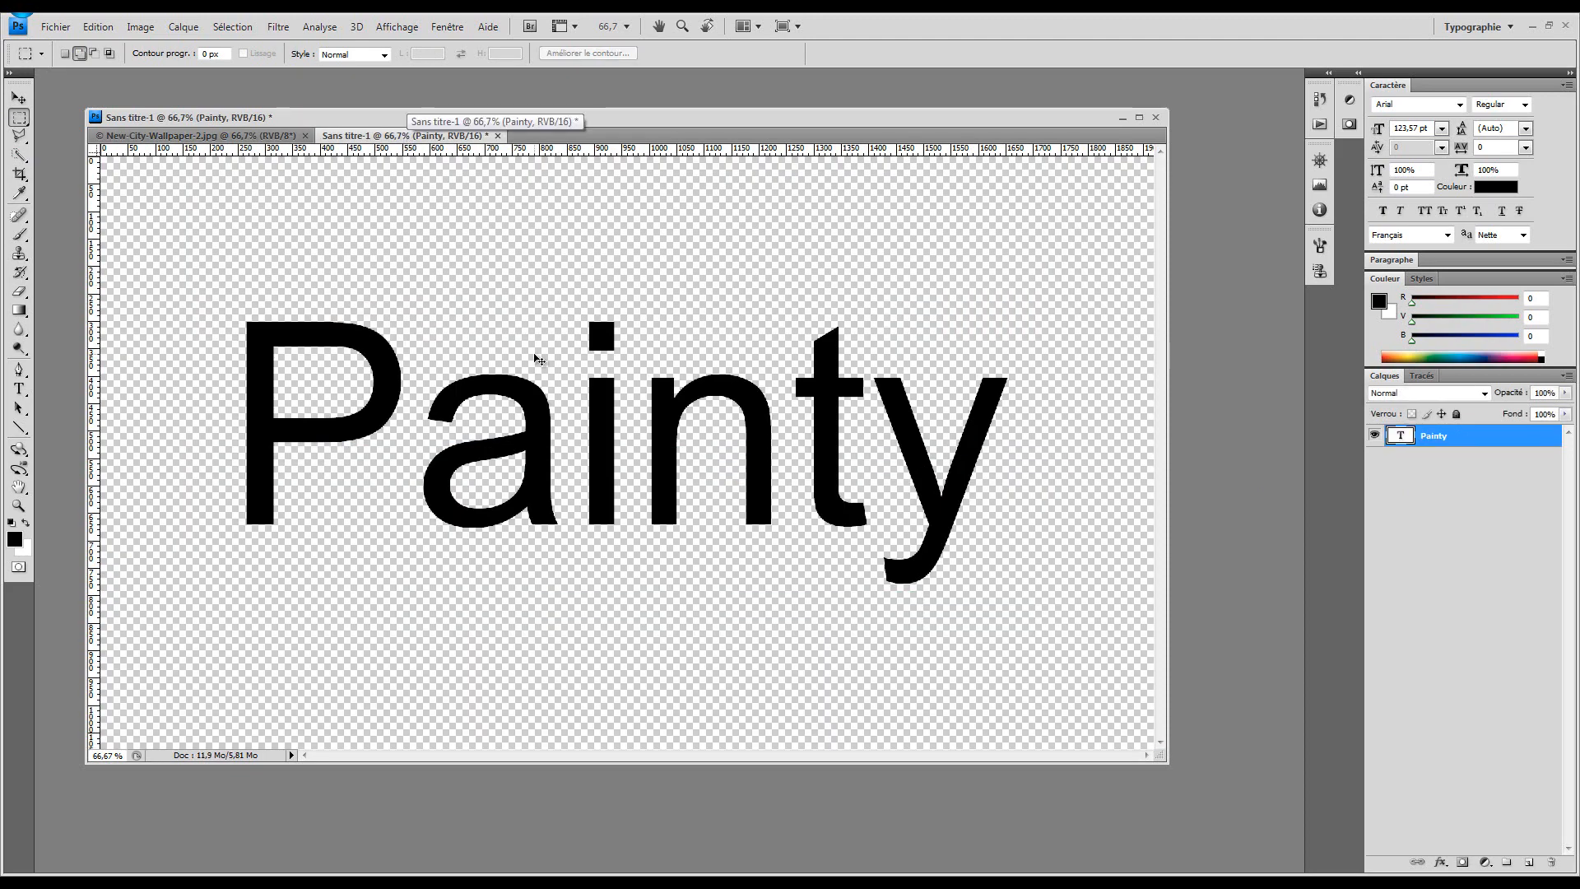
{"action": "key", "text": "ctrl+v"}
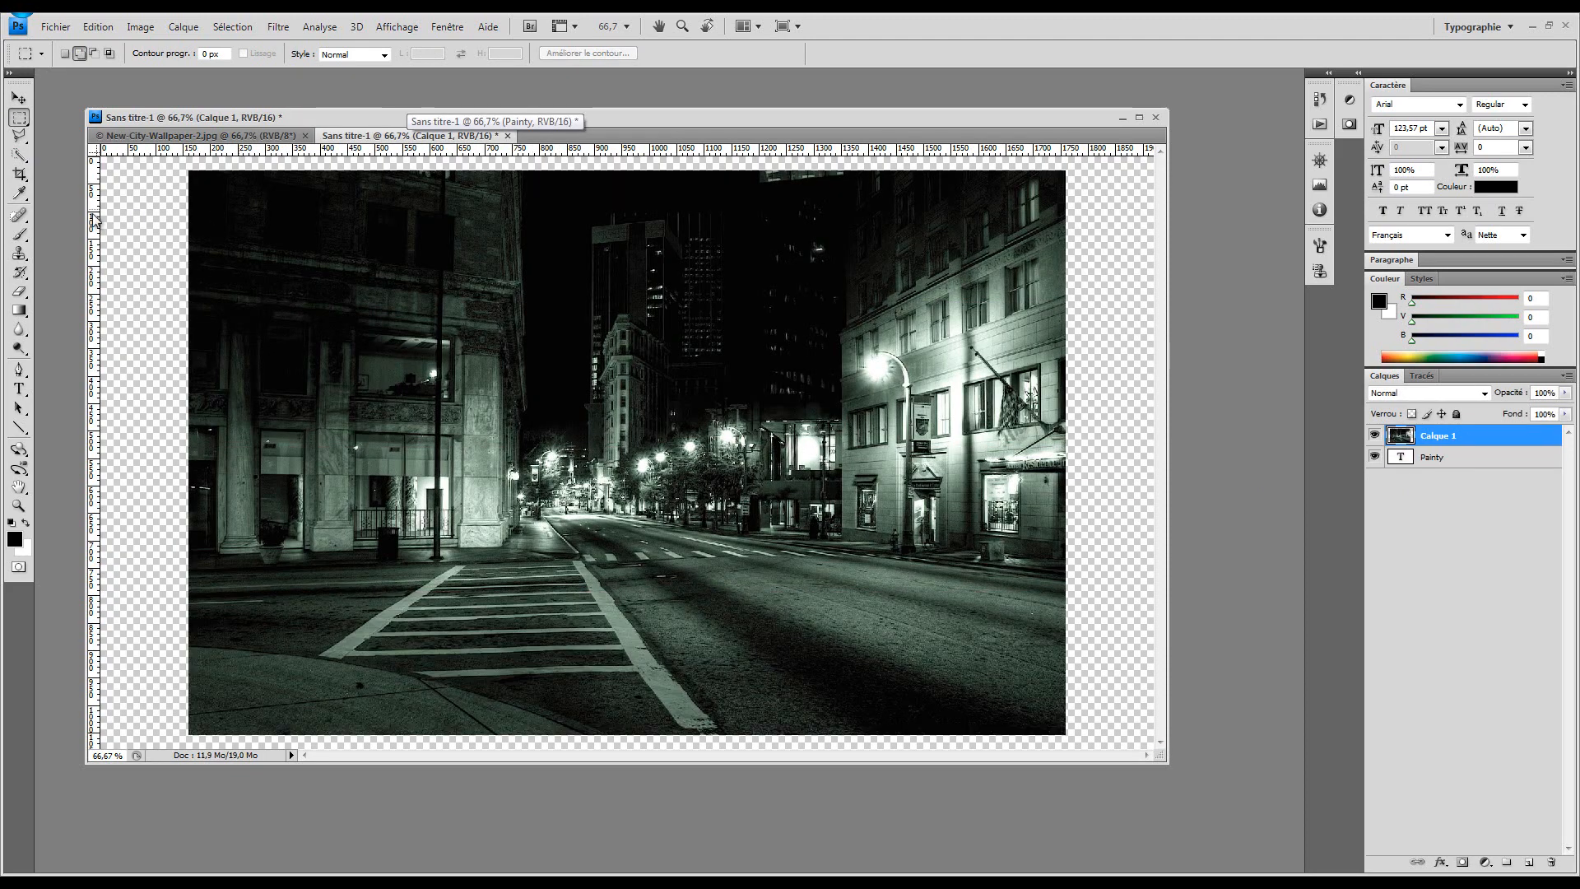
- Position the pasted city image over the text, lowering its opacity to 57% for placement and restoring it to 100%
{"action": "left_click", "coordinate": [19, 98]}
{"action": "mouse_move", "coordinate": [456, 342]}
{"action": "left_mouse_down"}
{"action": "mouse_move", "coordinate": [487, 638]}
{"action": "mouse_move", "coordinate": [454, 561]}
{"action": "mouse_move", "coordinate": [457, 259]}
{"action": "left_mouse_up"}
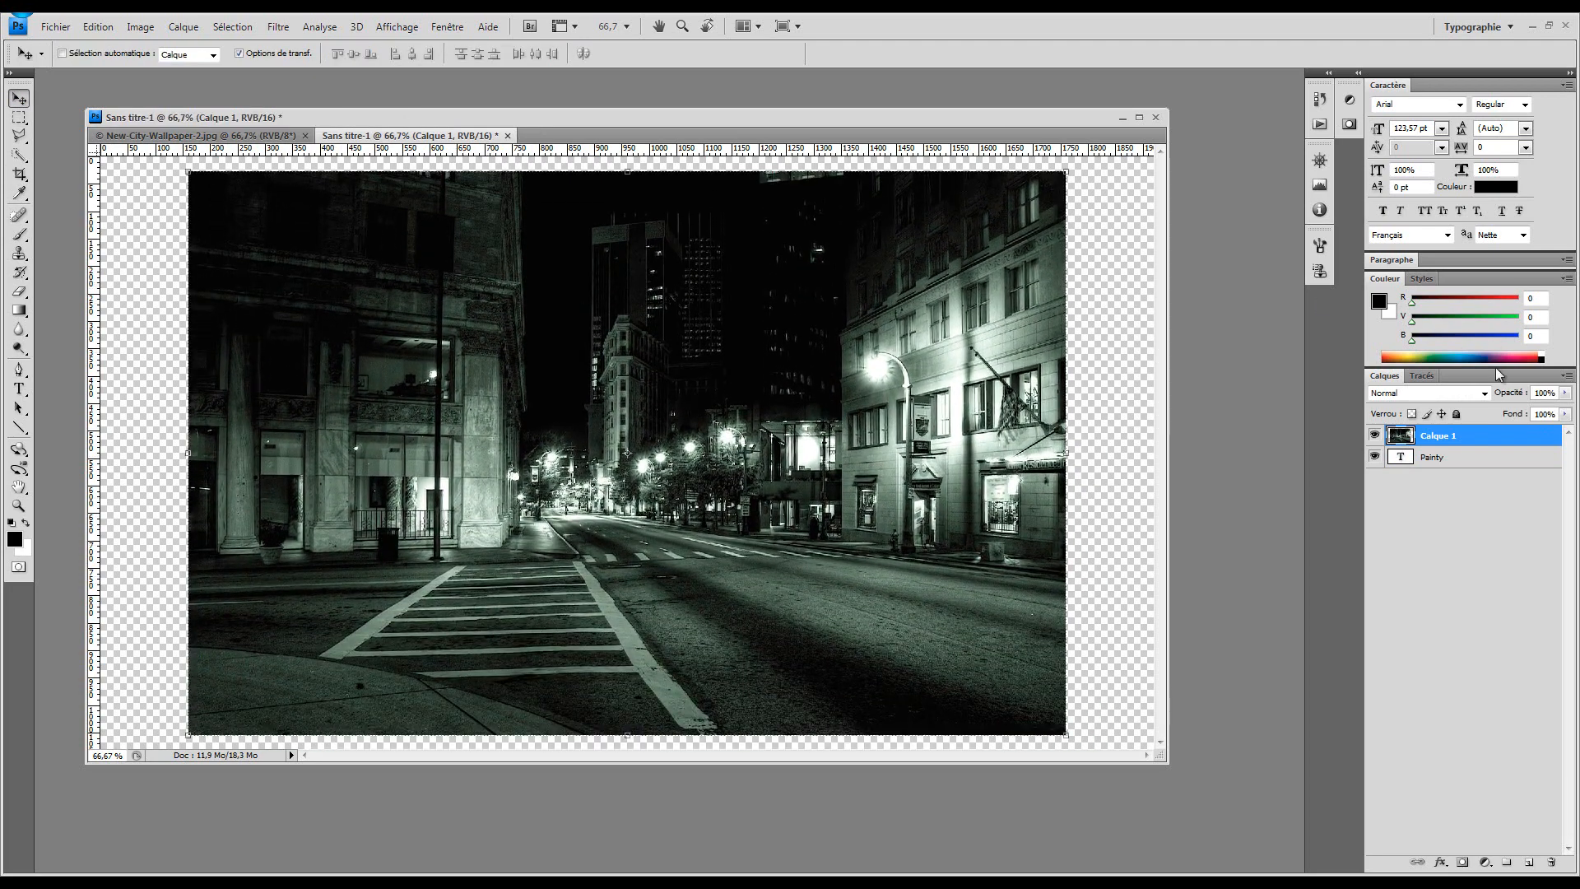
{"action": "left_click_drag", "start_coordinate": [1513, 394], "coordinate": [1481, 397]}
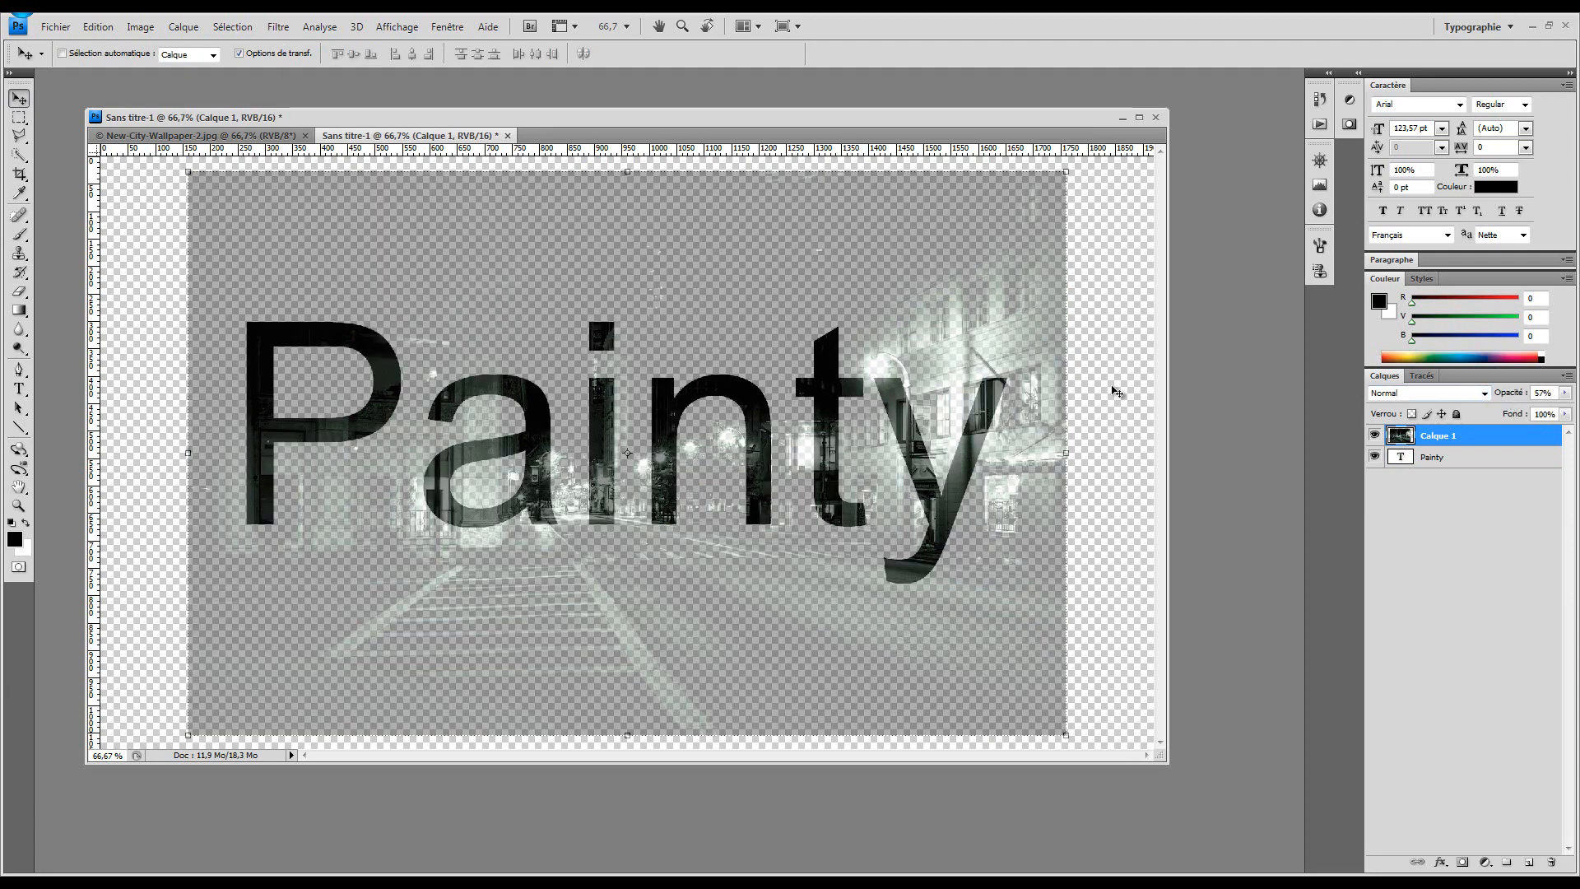
{"action": "left_click_drag", "start_coordinate": [767, 400], "coordinate": [758, 386]}
{"action": "left_click_drag", "start_coordinate": [1519, 402], "coordinate": [1573, 400]}
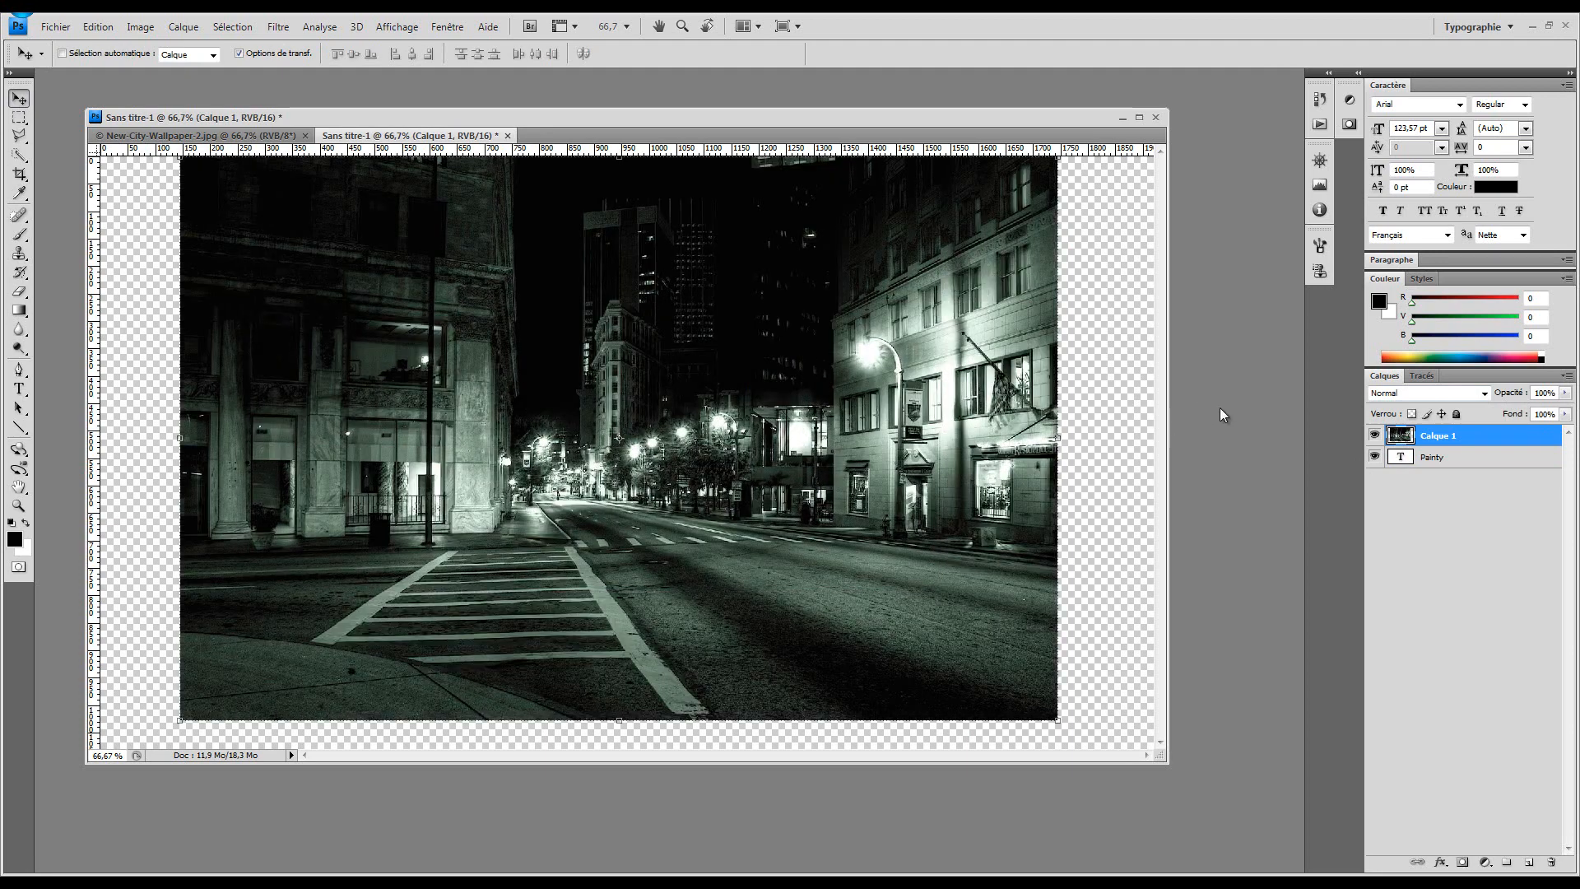
- Load the outline of the "Painty" text layer as a selection and invert it
{"action": "left_click", "coordinate": [1402, 459]}
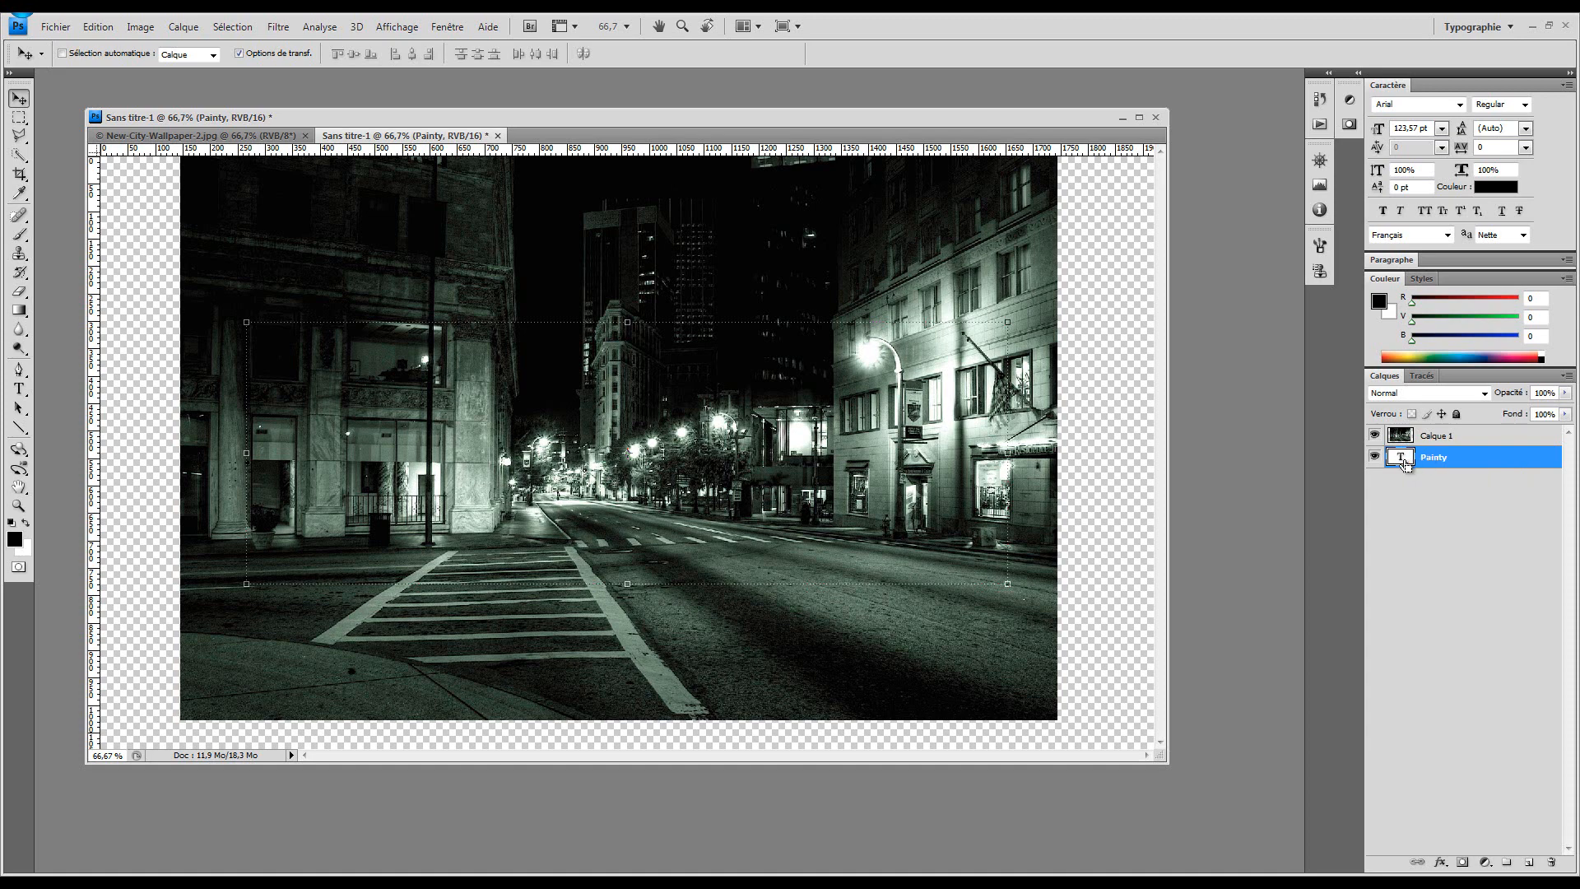
{"action": "left_click", "coordinate": [1405, 463], "text": "ctrl"}
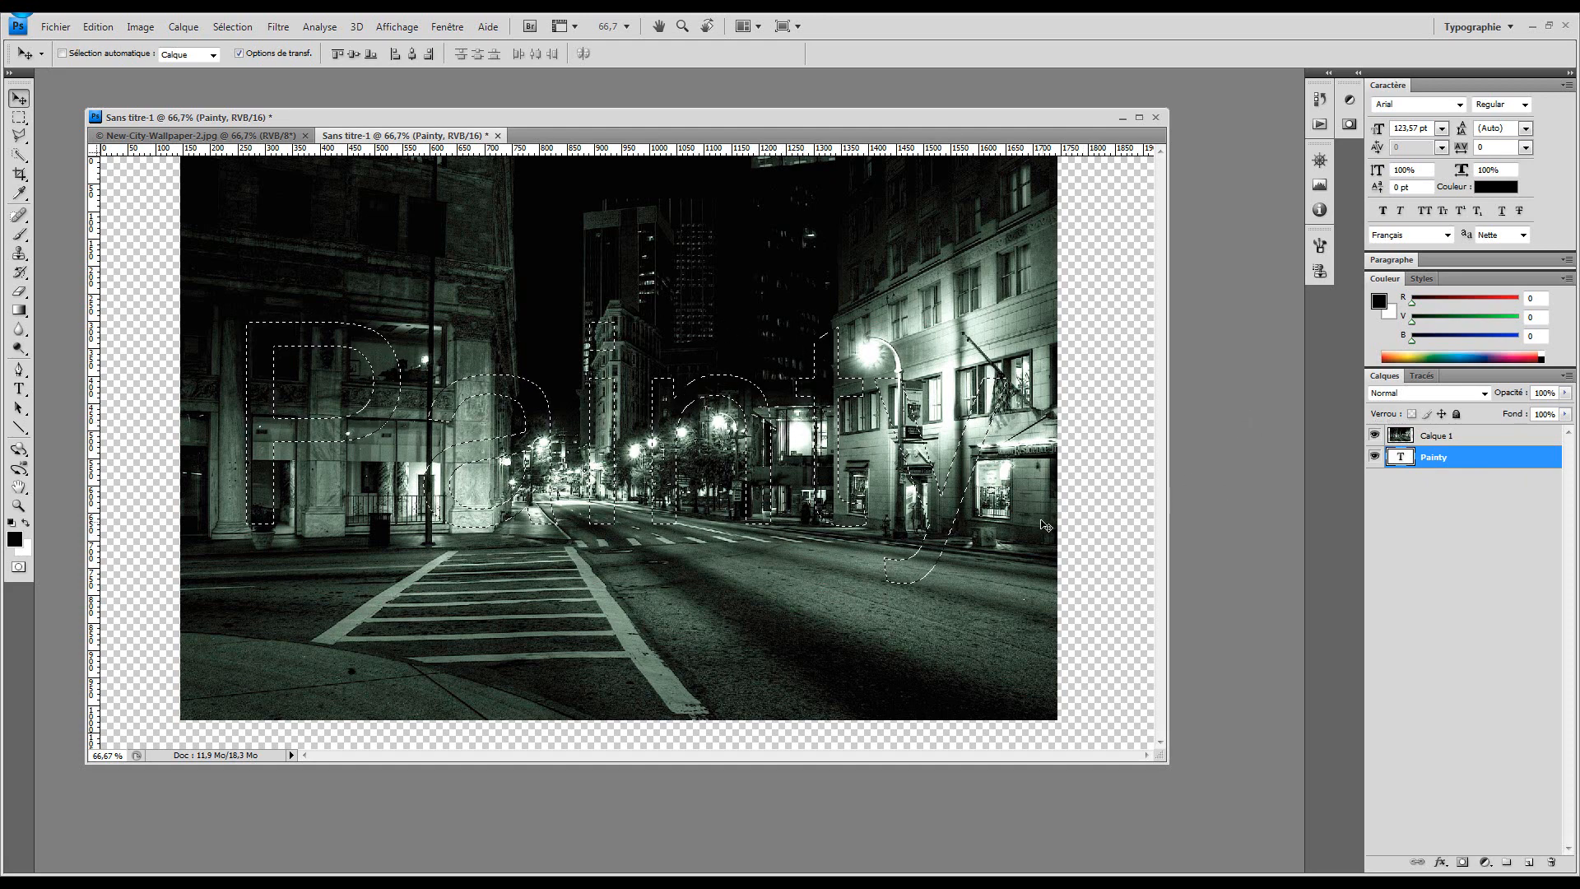
{"action": "left_click", "coordinate": [18, 117]}
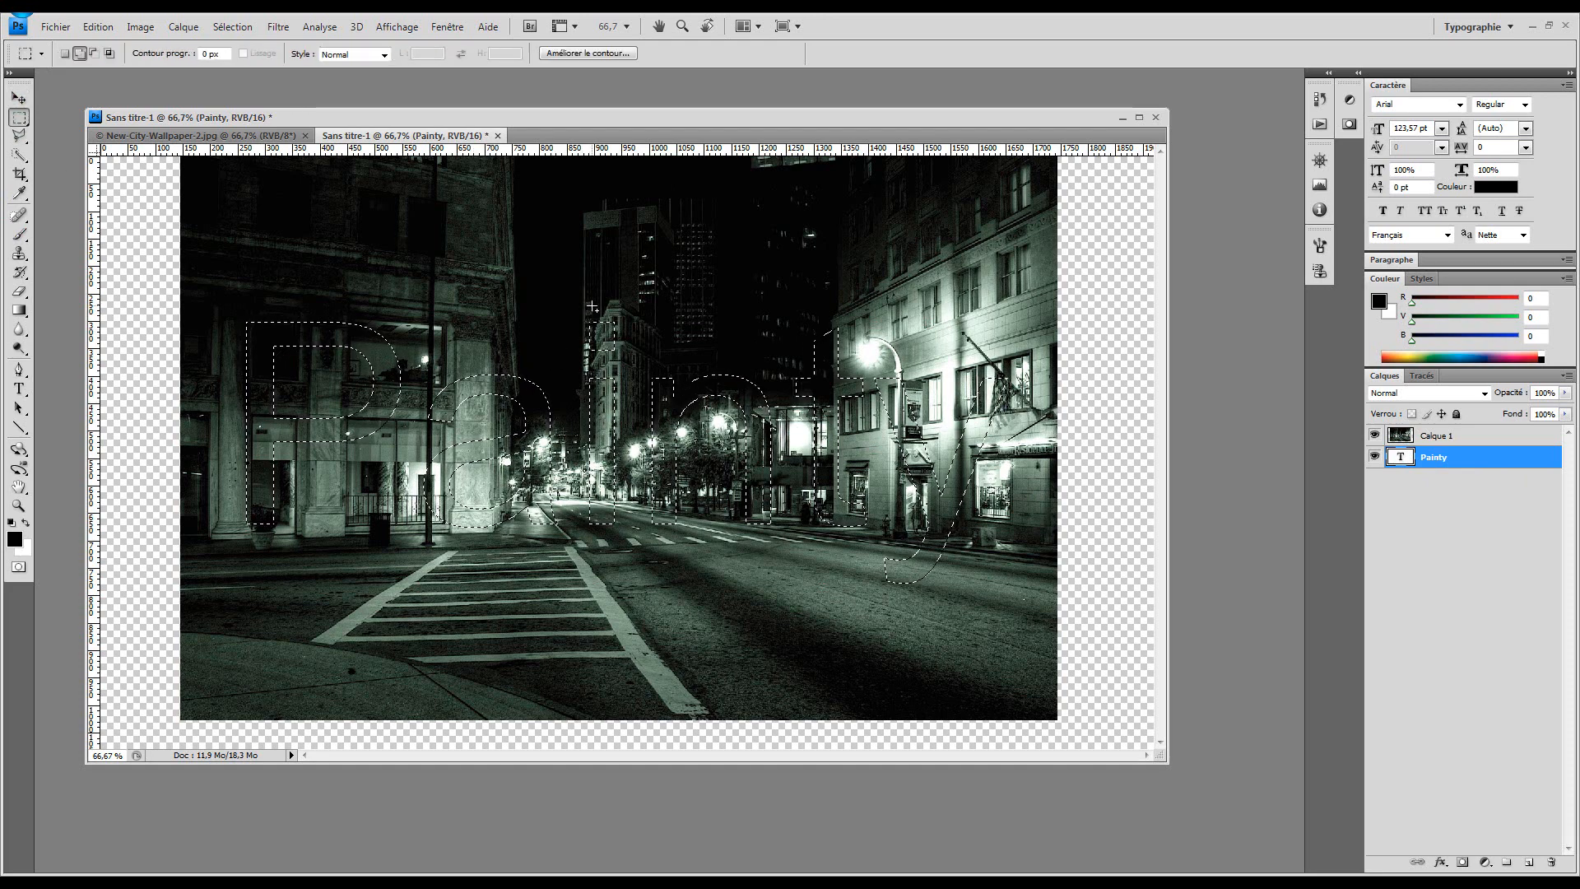
{"action": "right_click", "coordinate": [591, 306]}
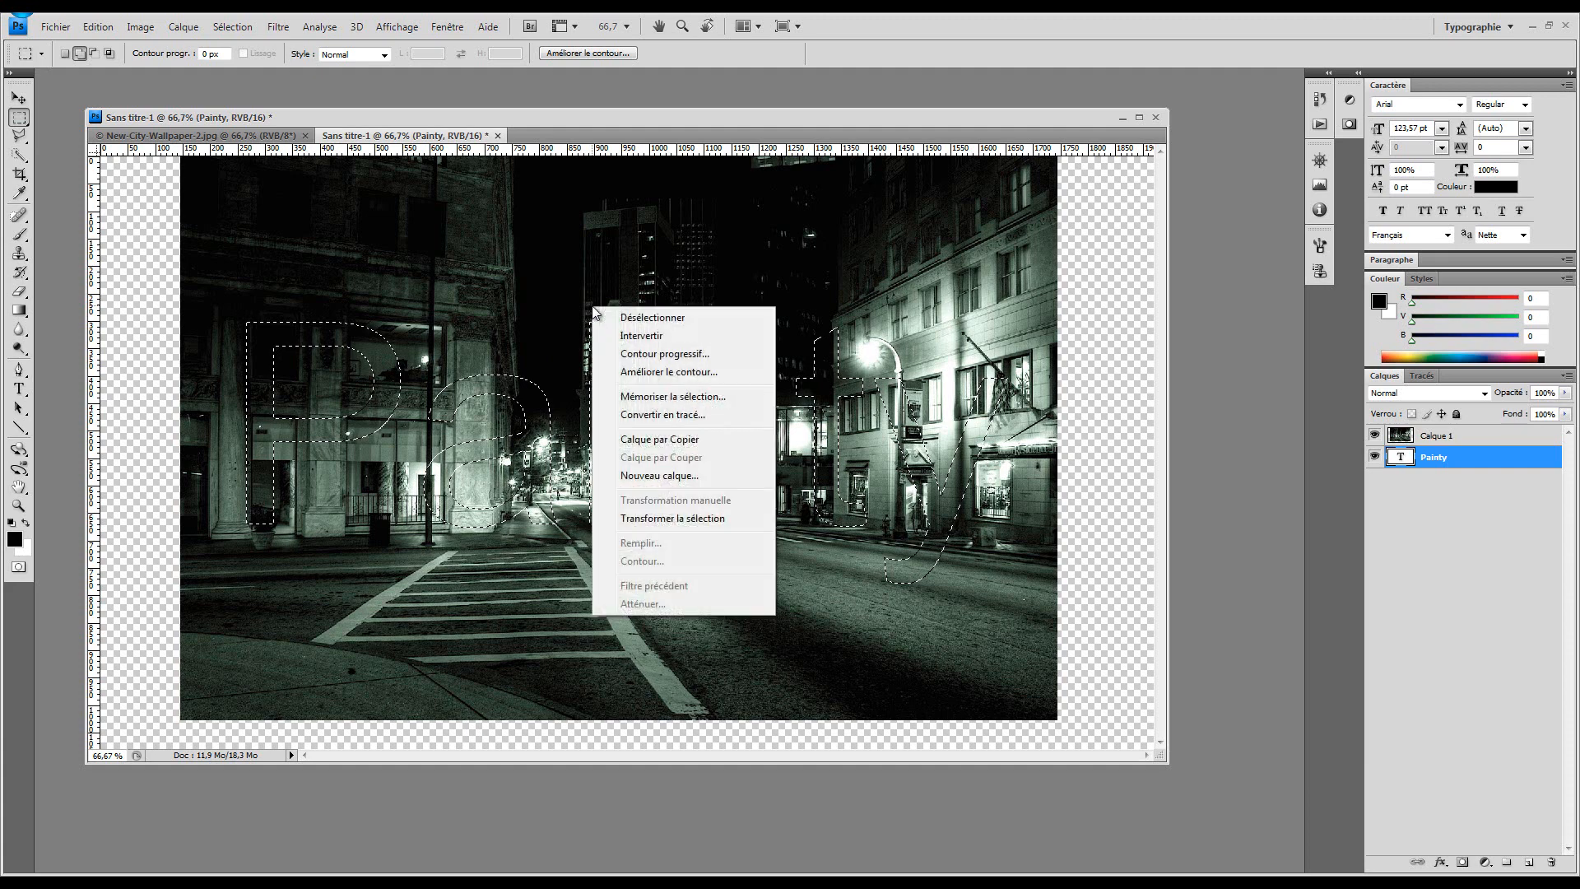
{"action": "left_click", "coordinate": [693, 341]}
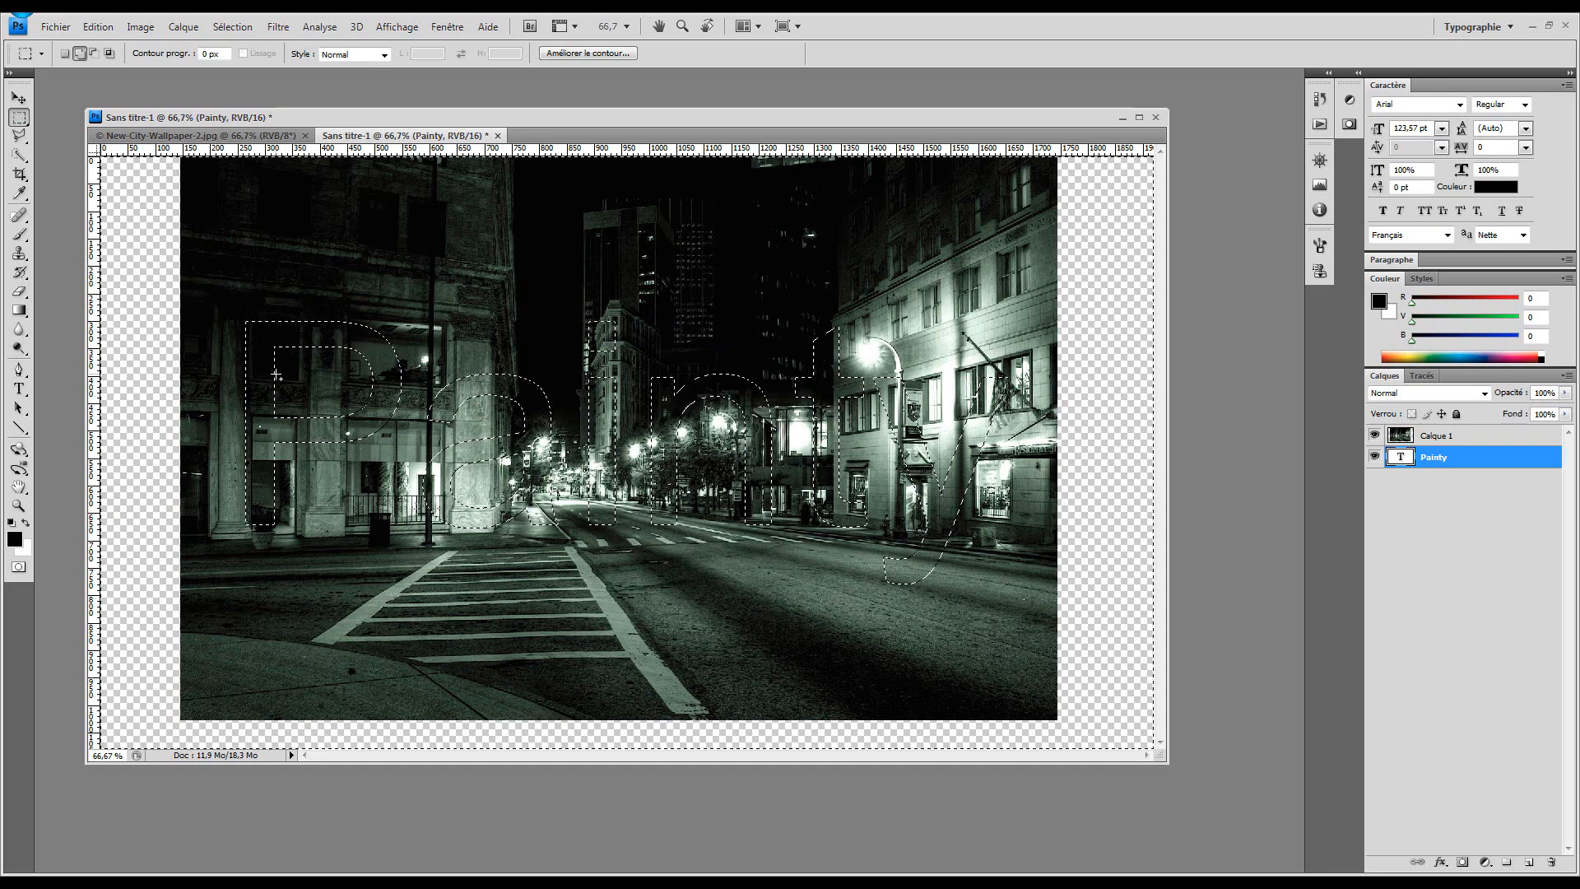
- Delete the area of the Calque 1 city photo outside the "Painty" letters and clear the selection
{"action": "left_click", "coordinate": [1422, 435]}
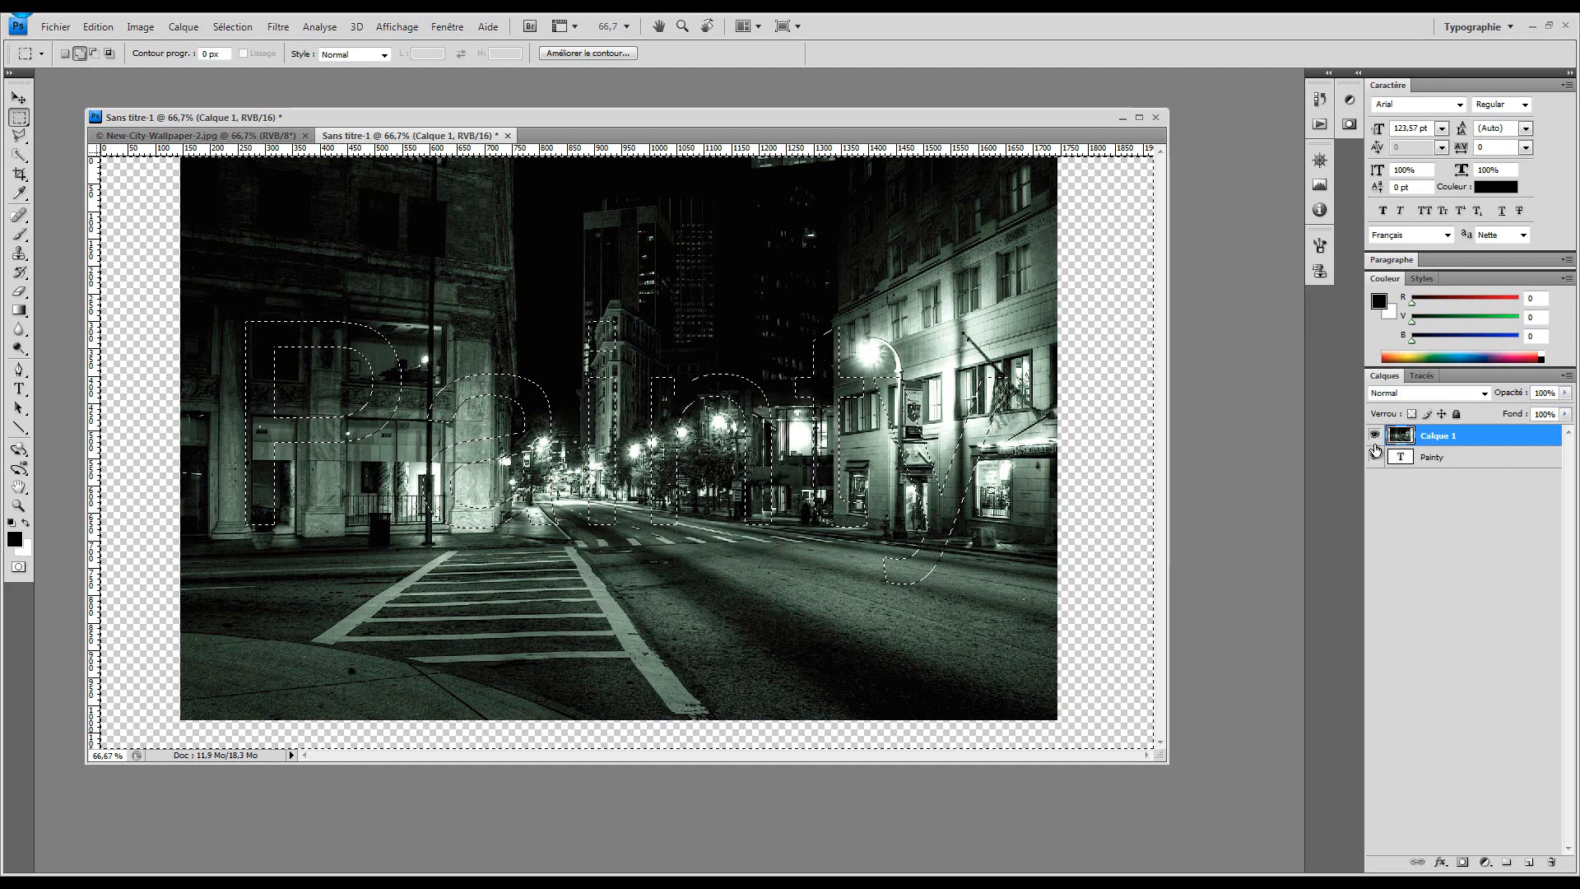
{"action": "key", "text": "Delete"}
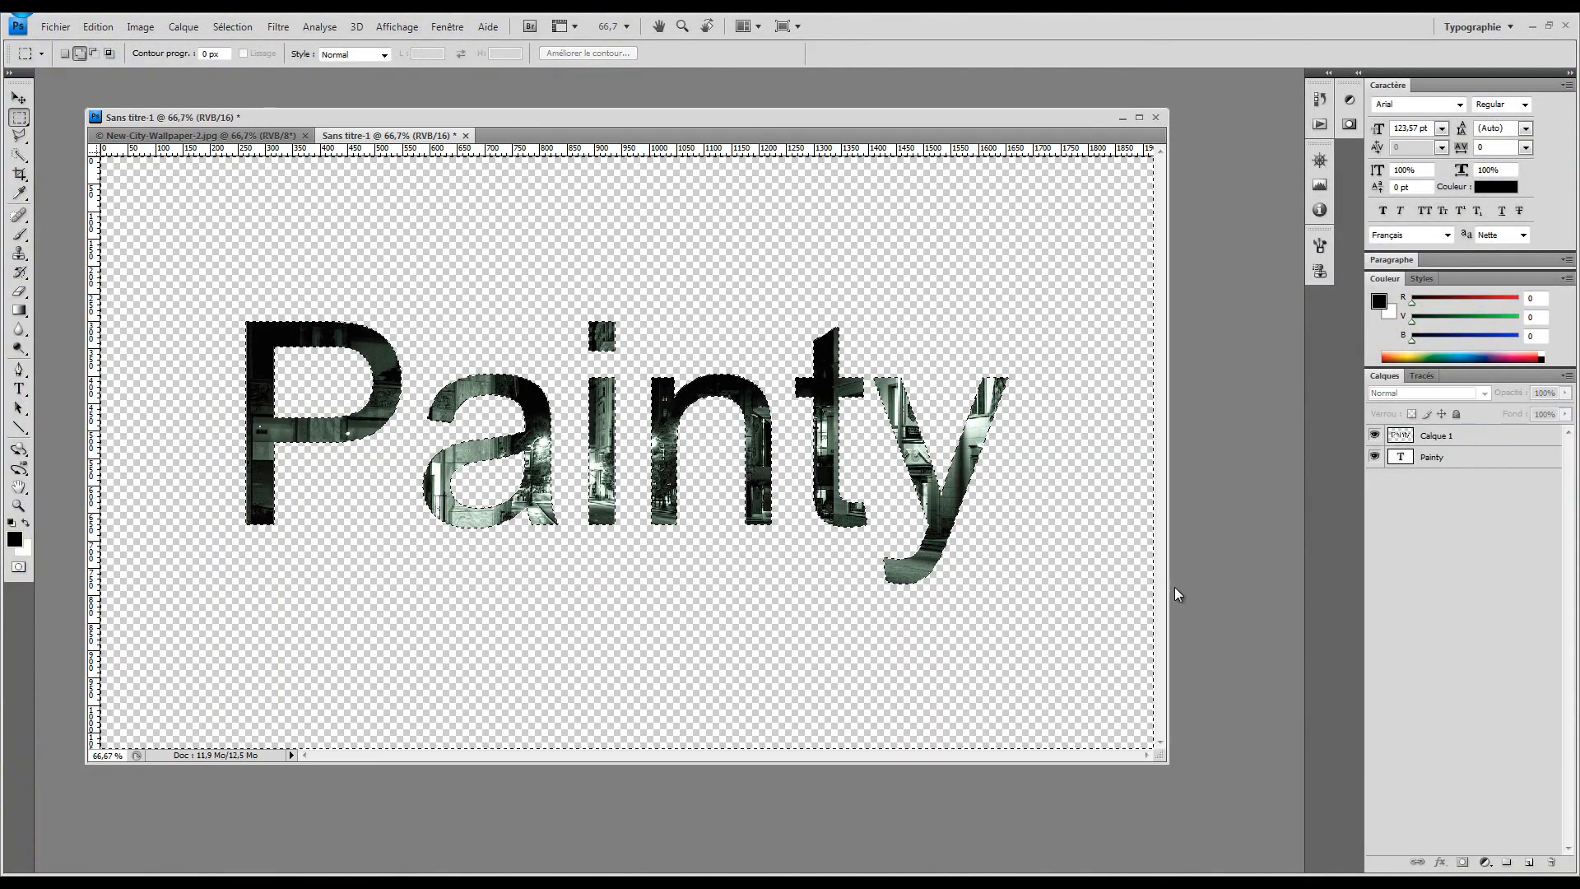
{"action": "left_click", "coordinate": [1441, 436]}
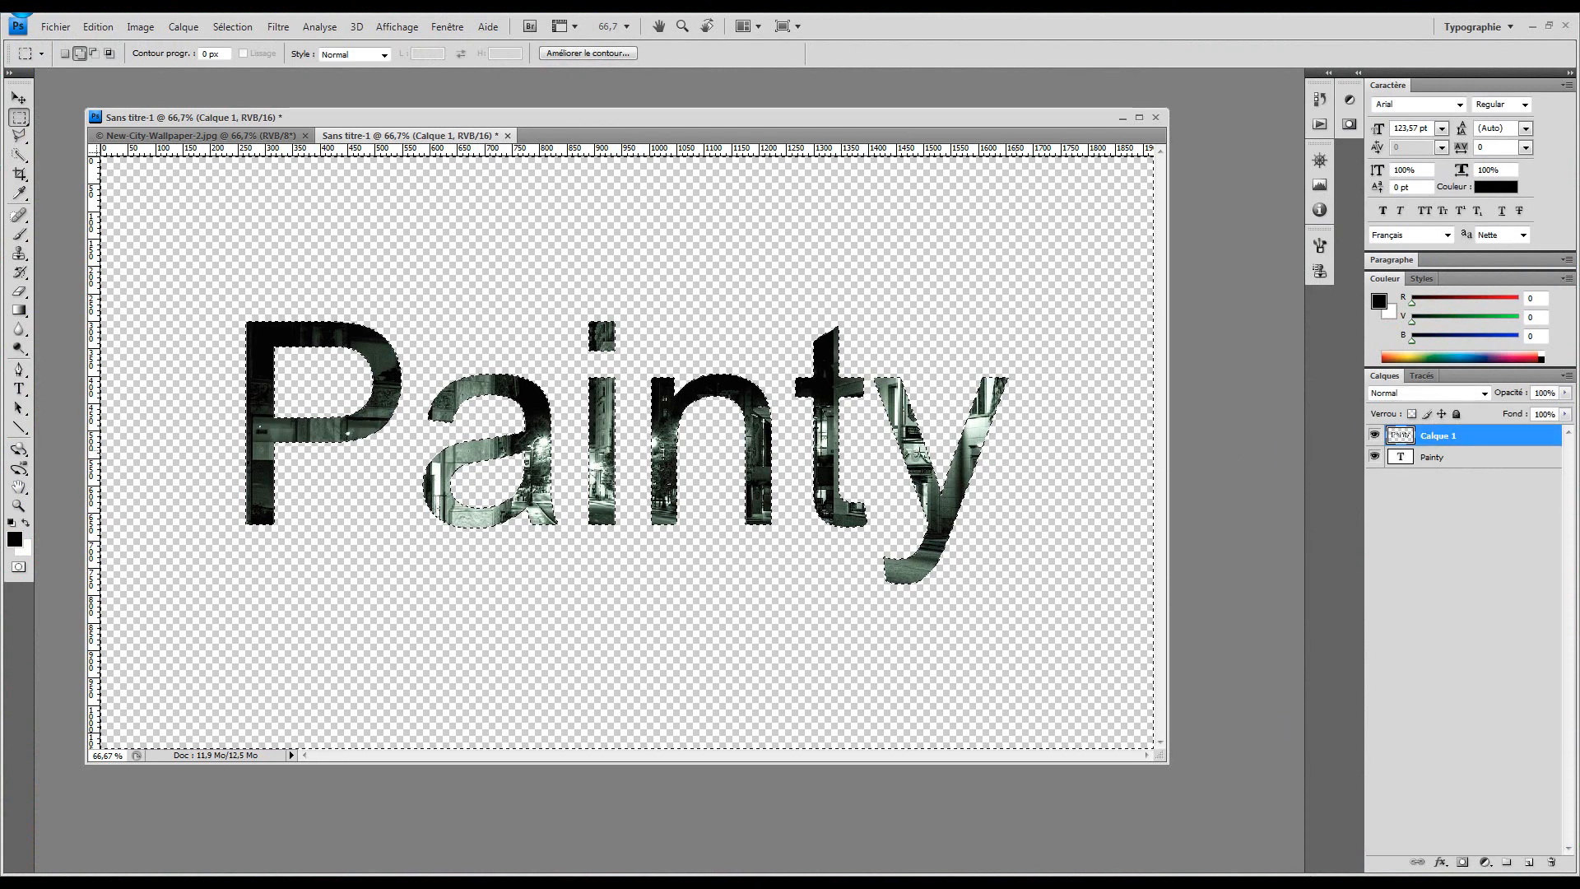
{"action": "key", "text": "ctrl+d"}
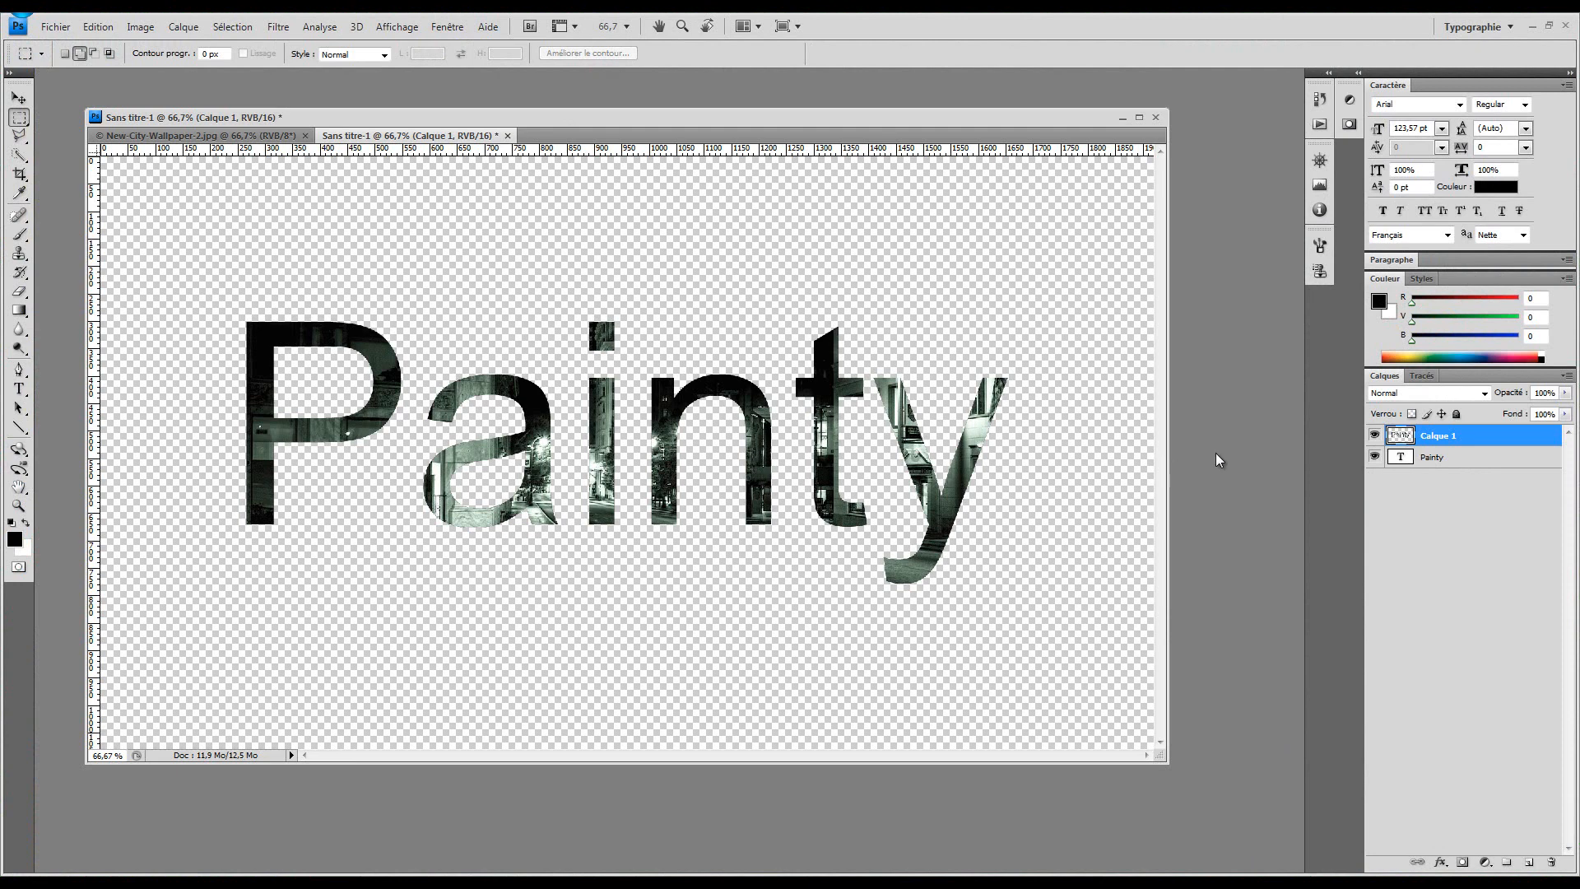
{"action": "left_click", "coordinate": [1435, 392]}
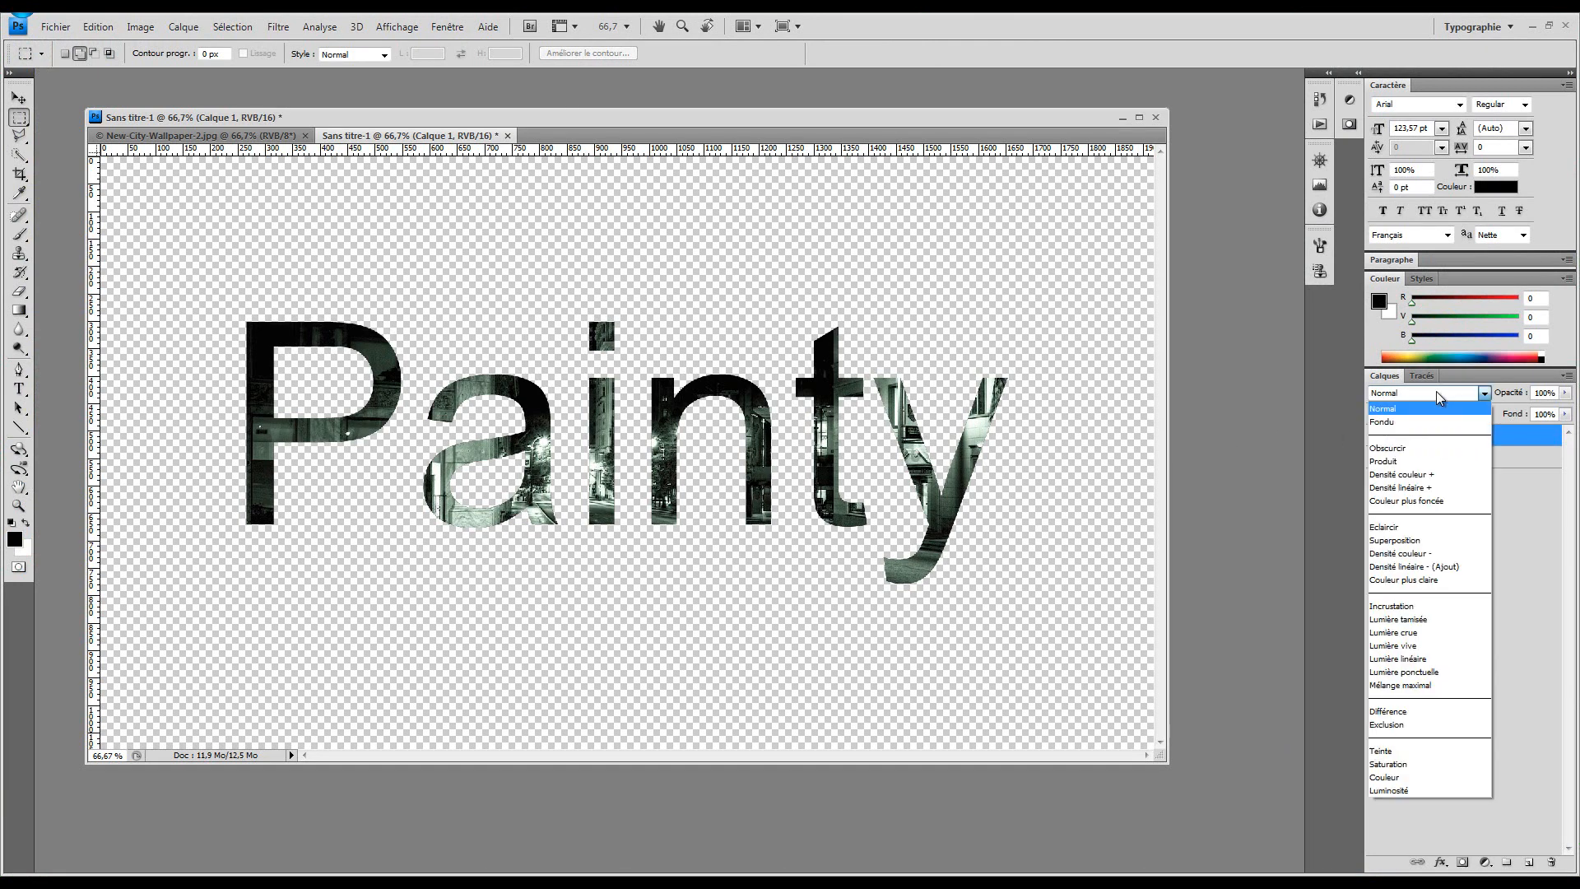
{"action": "left_click", "coordinate": [1436, 392]}
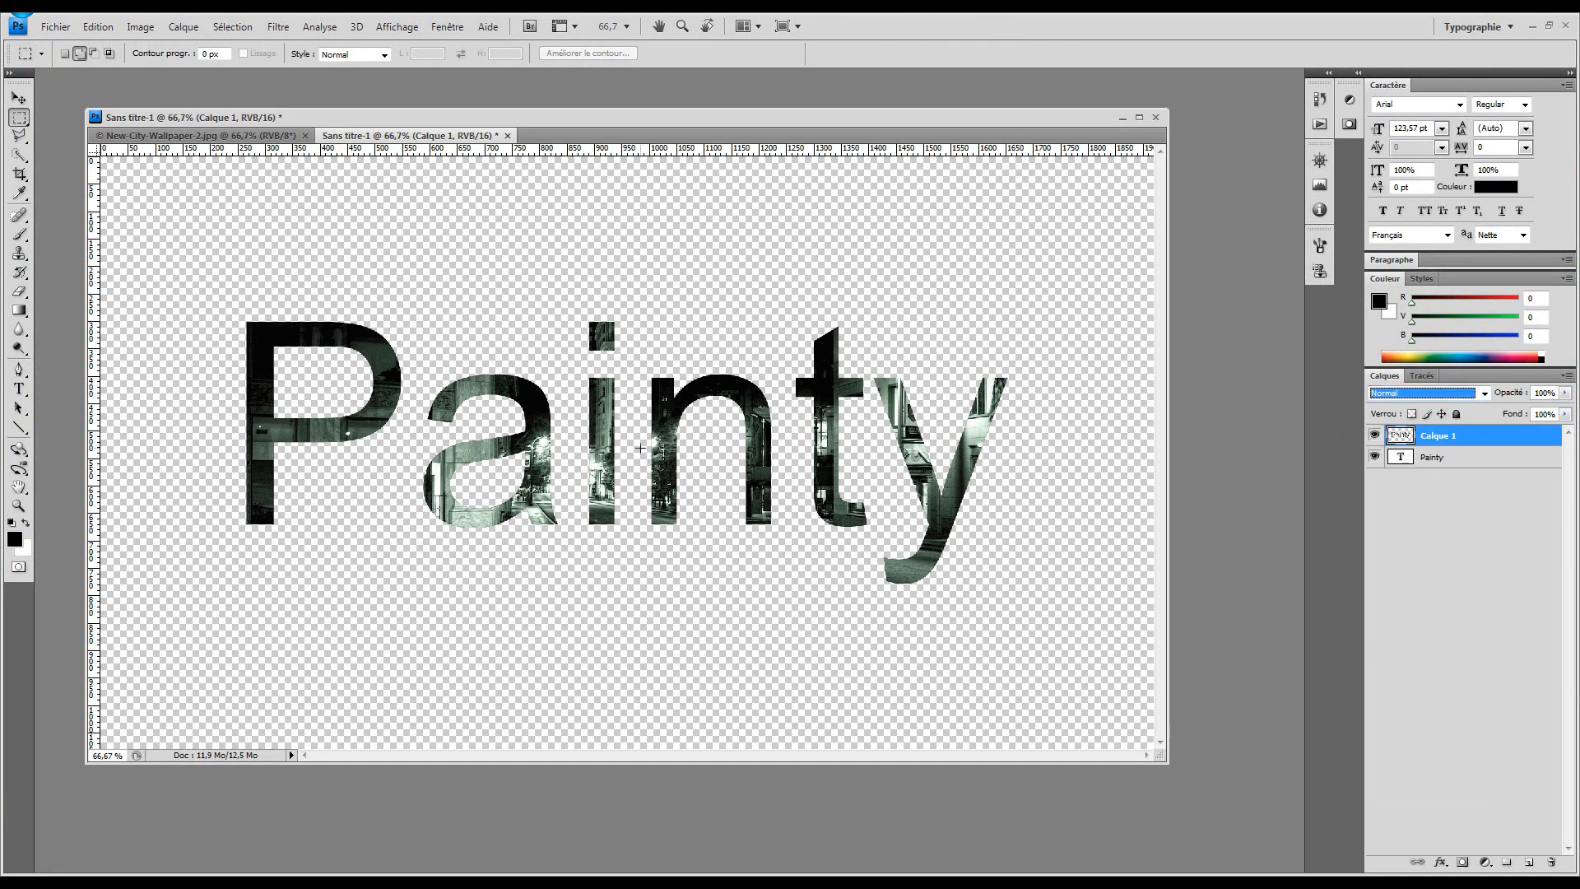
- Undo back to the non-inverted letter selection and copy that area of Calque 1 onto a new layer
{"action": "key", "text": "ctrl+alt+z"}
{"action": "key", "text": "ctrl+alt+z"}
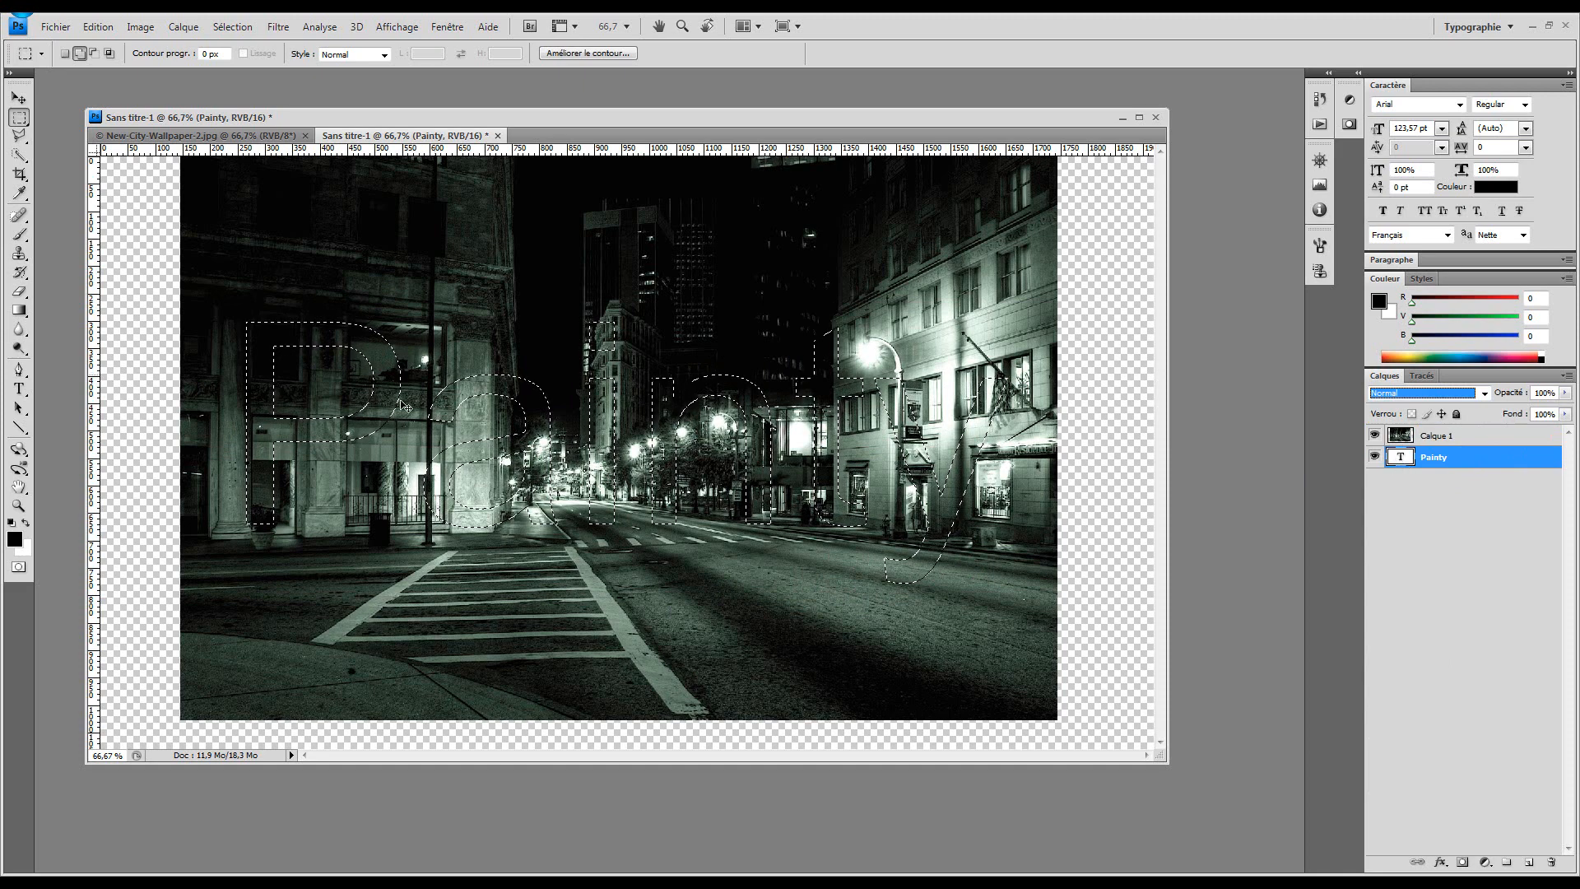
{"action": "left_click", "coordinate": [1425, 441]}
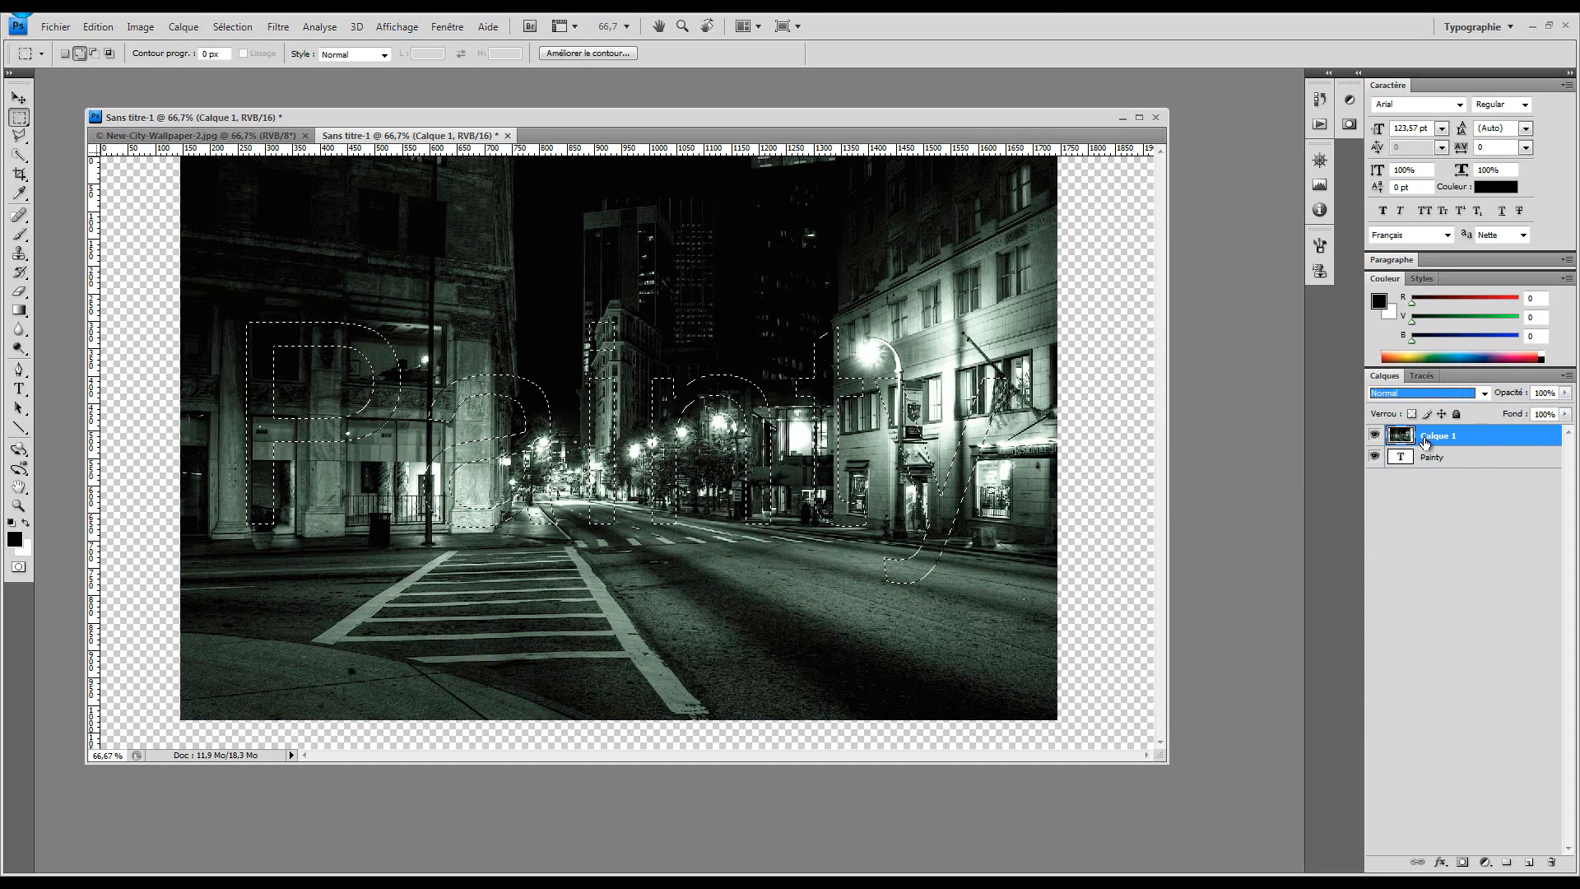
{"action": "key", "text": "ctrl+j"}
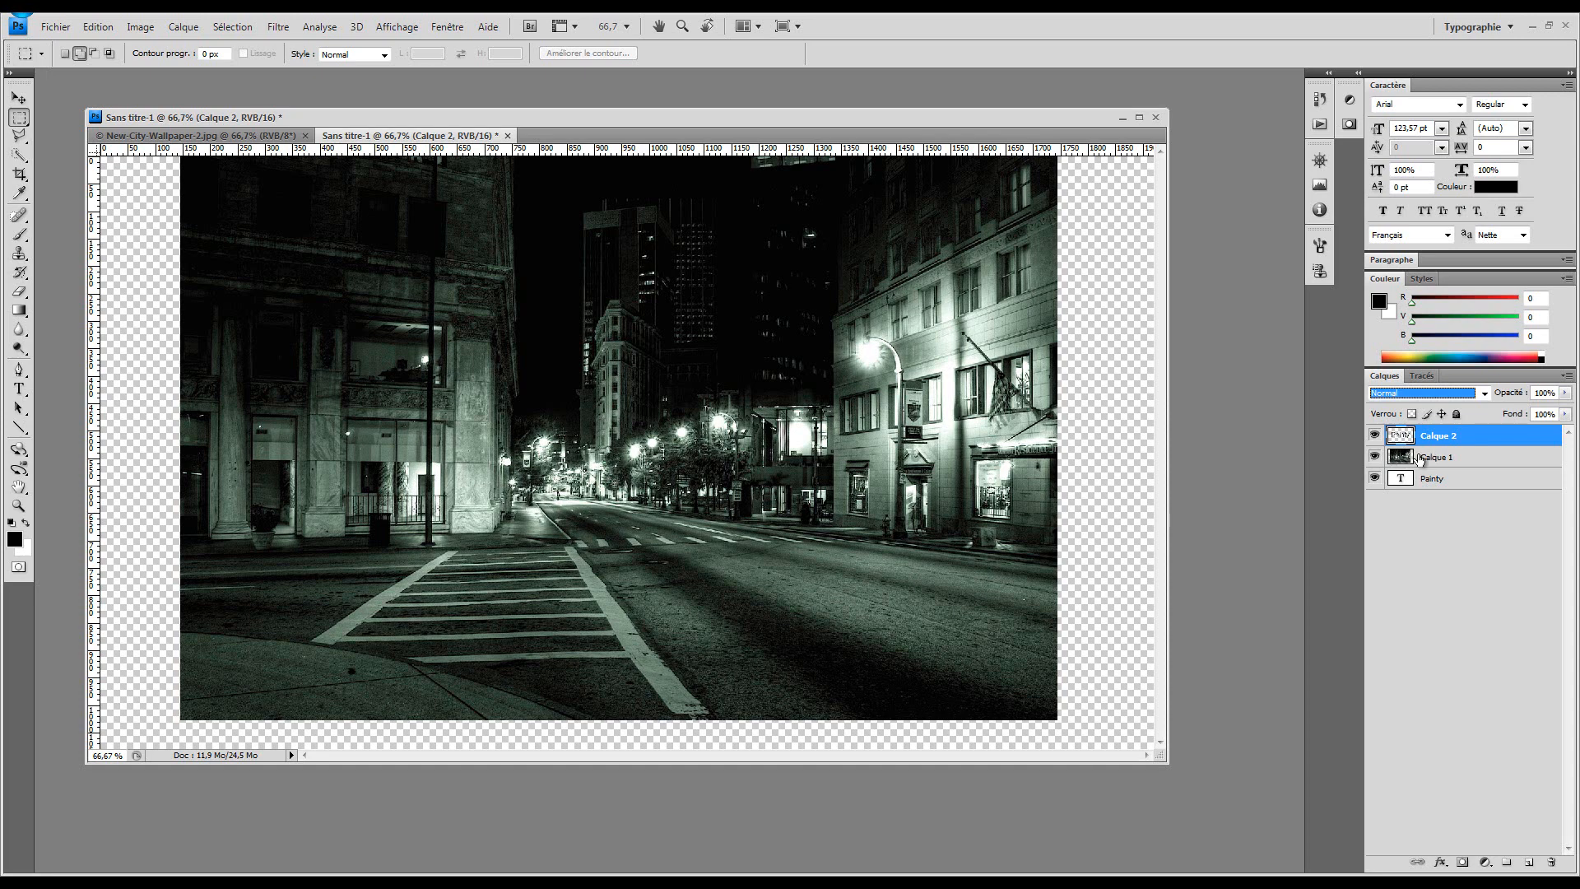
- Hide the full city photo layer Calque 1, keeping it as the selected layer, and activate the Move tool
{"action": "left_click", "coordinate": [1452, 457]}
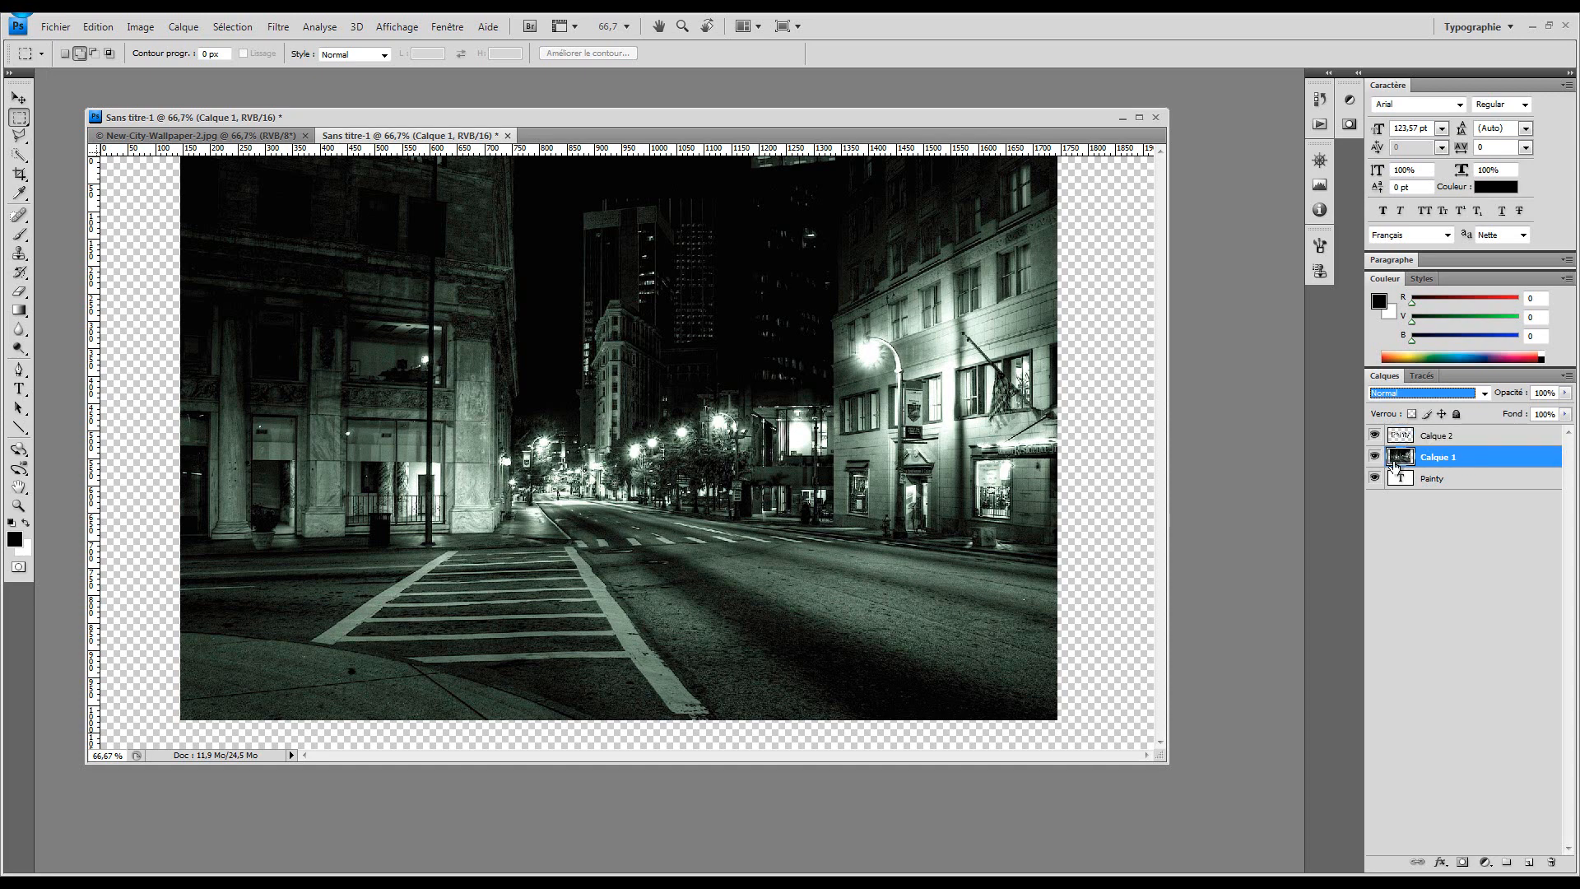
{"action": "left_click", "coordinate": [1477, 439]}
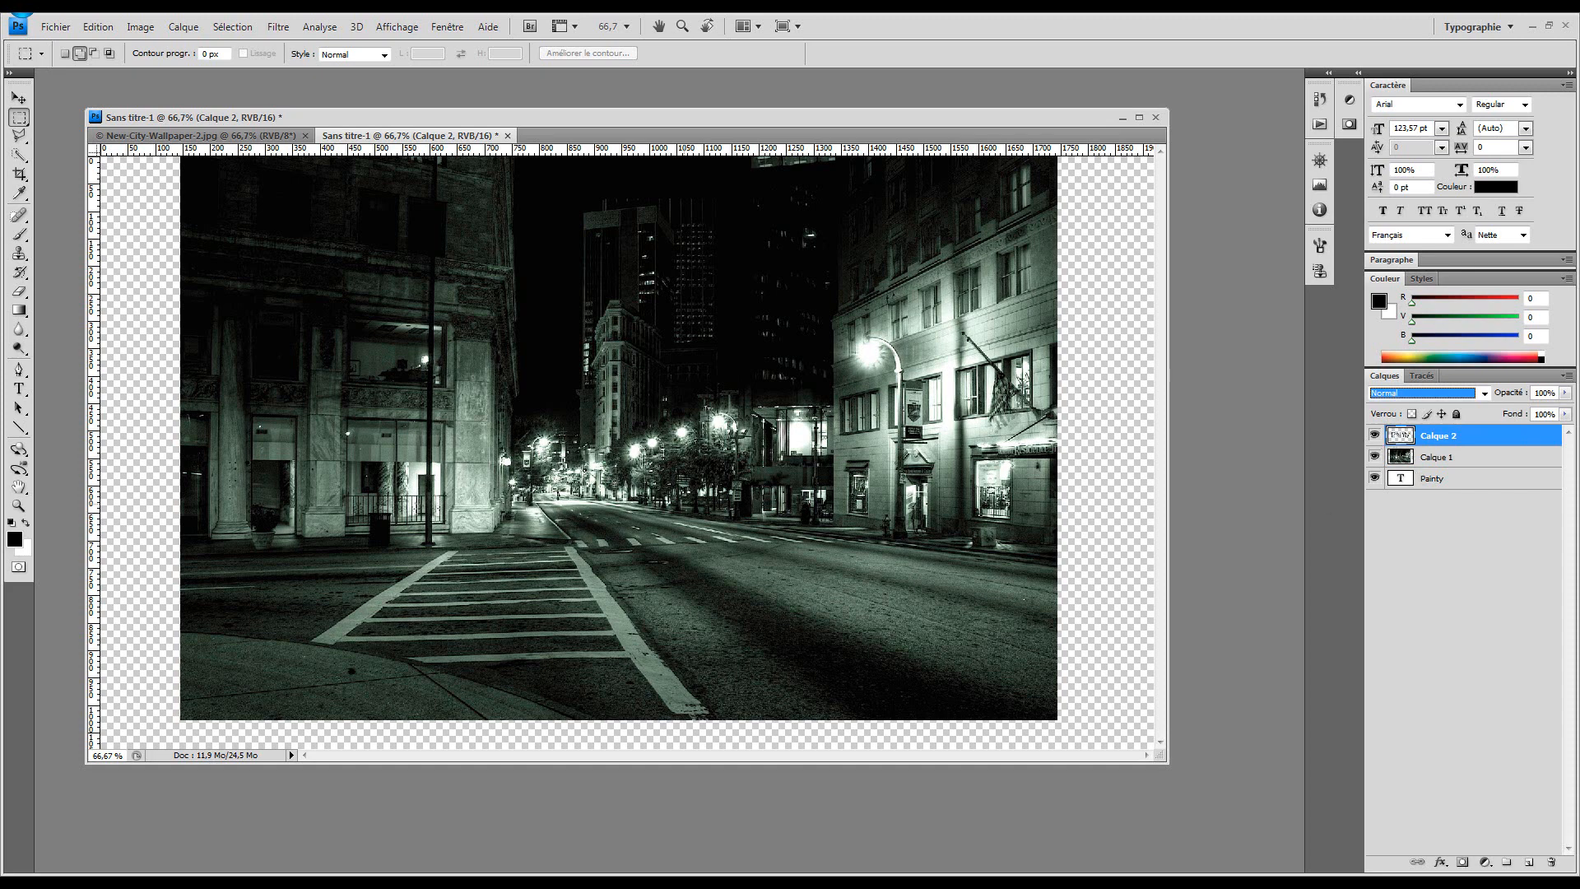
{"action": "left_click", "coordinate": [1375, 457]}
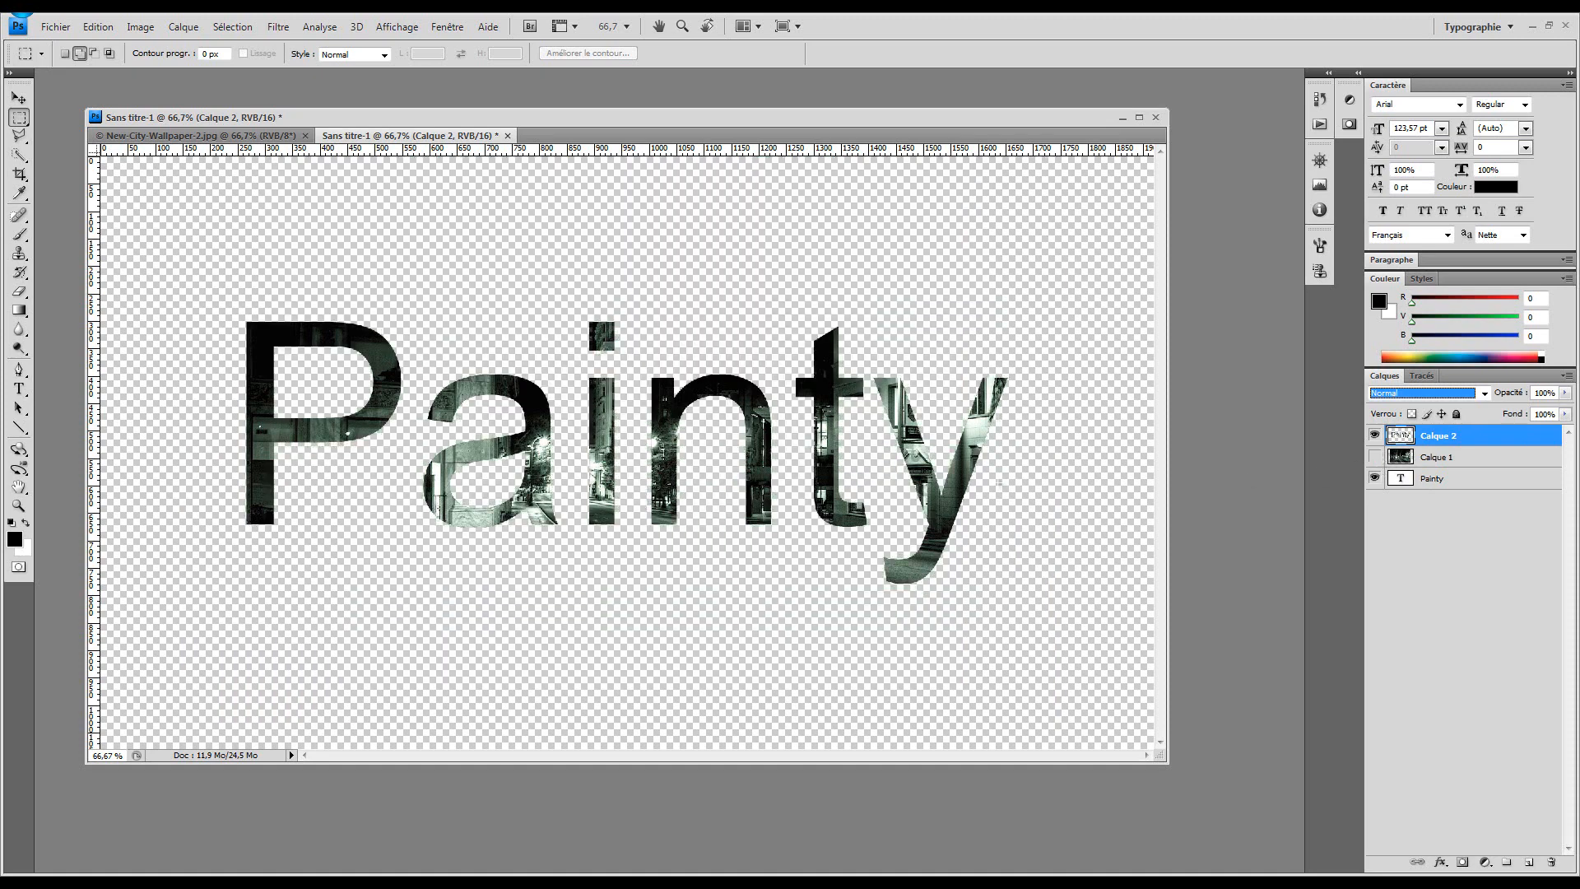
{"action": "left_click", "coordinate": [1376, 479]}
{"action": "left_click", "coordinate": [1374, 457]}
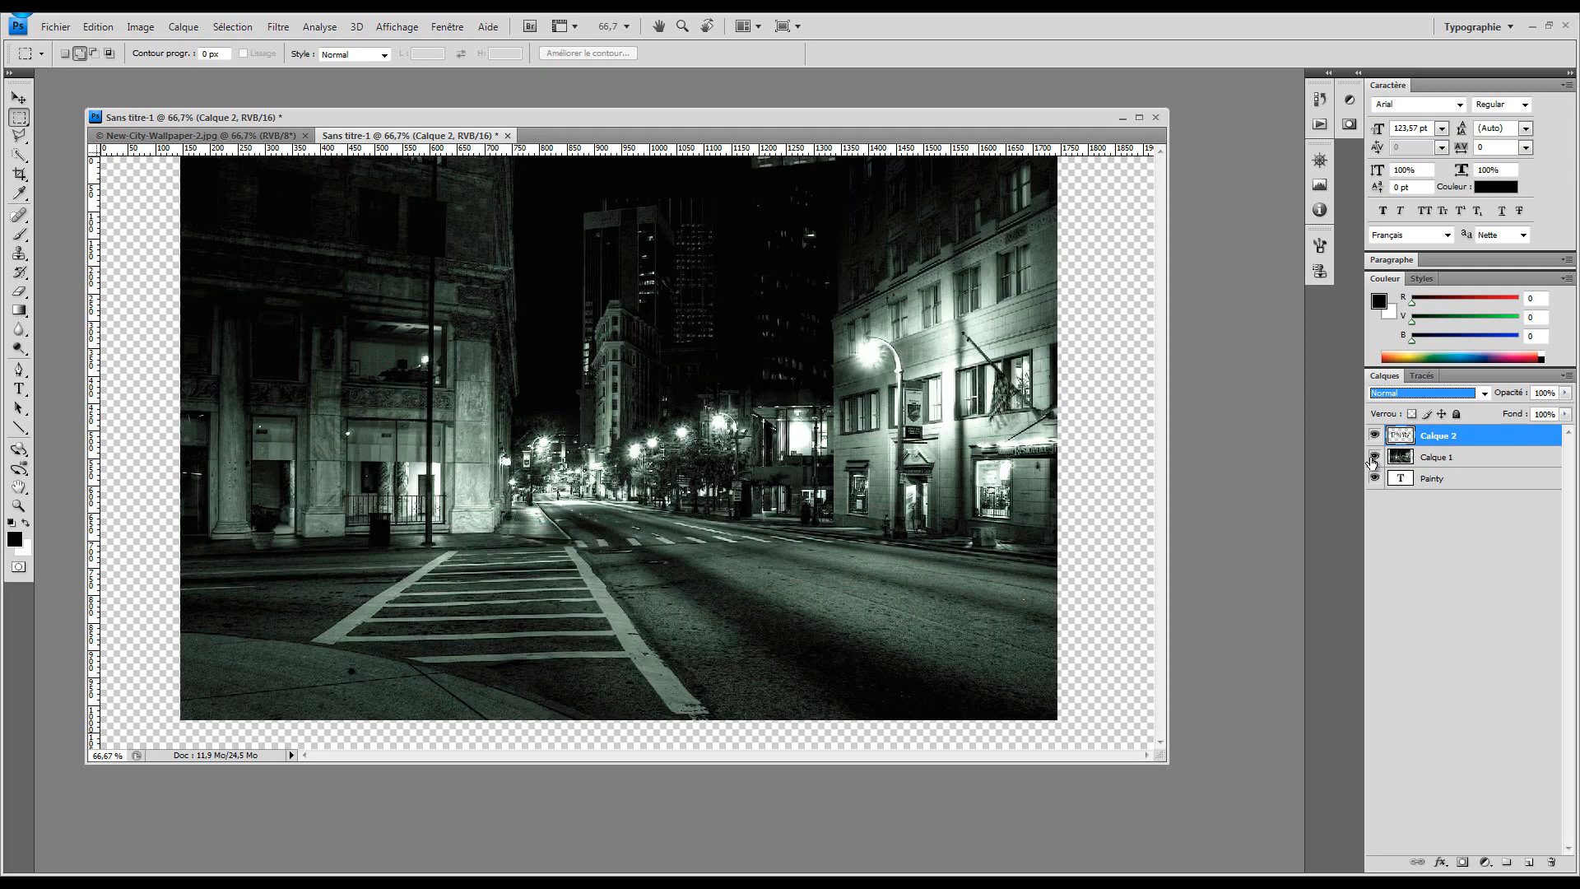
{"action": "left_click", "coordinate": [1372, 462]}
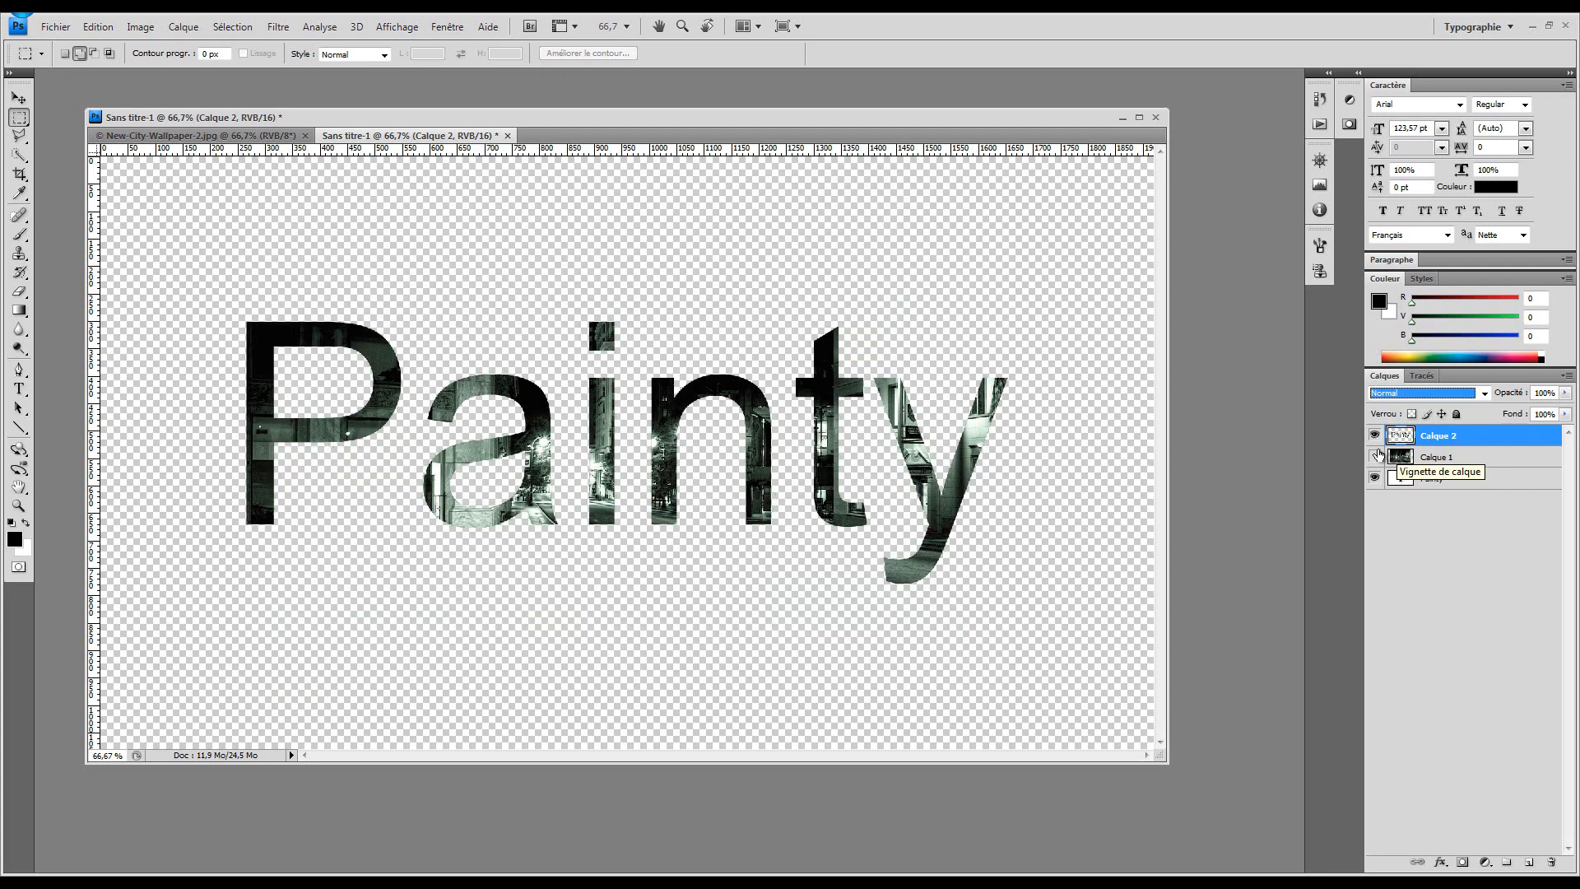
{"action": "left_click", "coordinate": [1438, 459]}
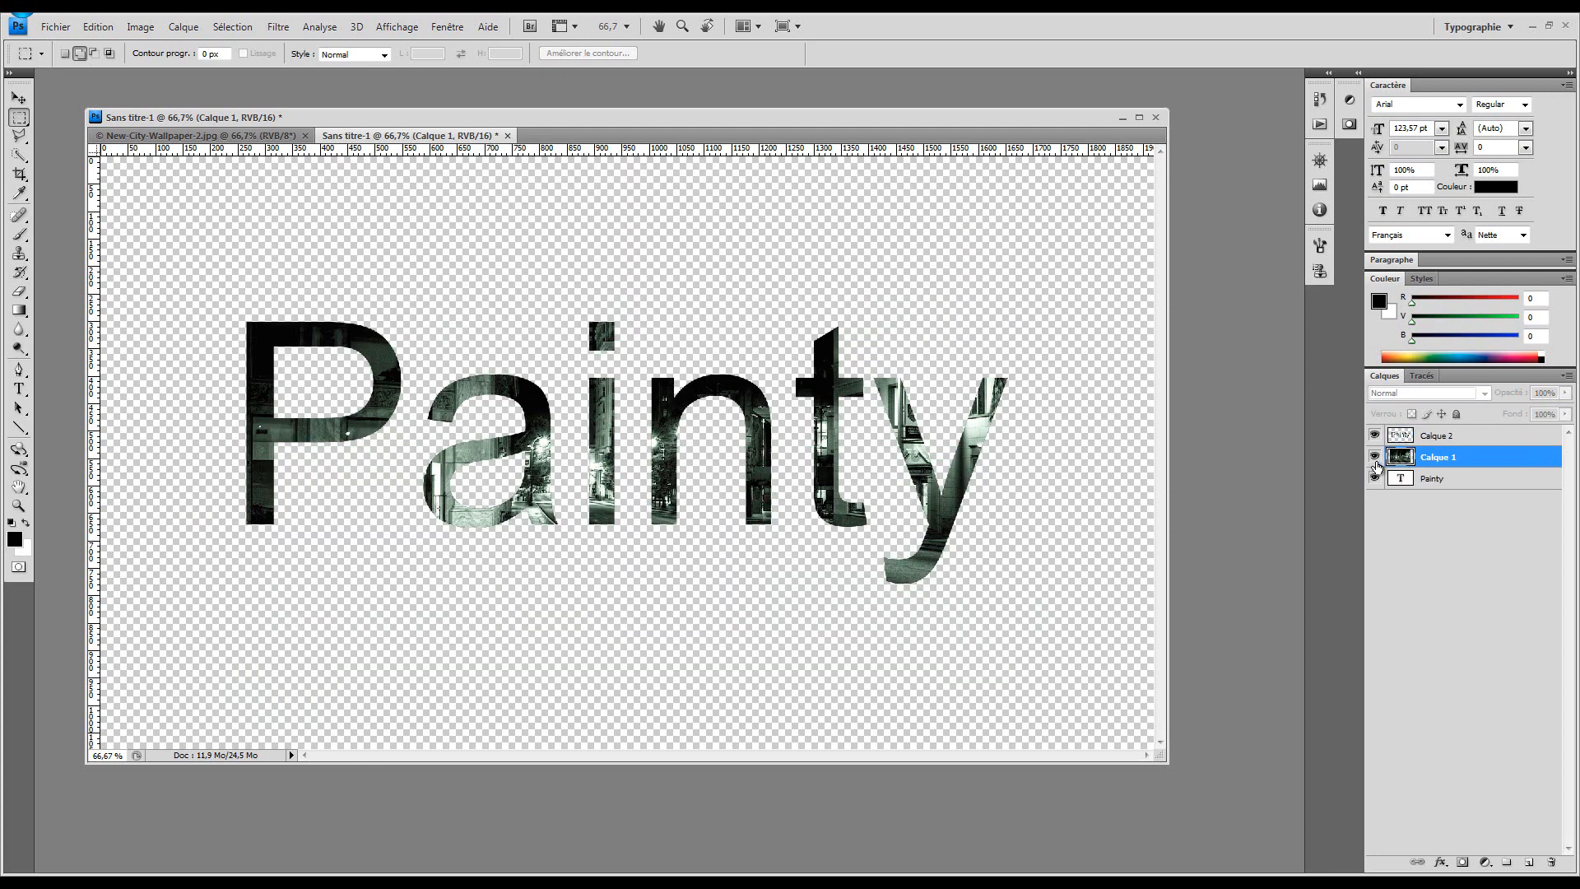
{"action": "left_click", "coordinate": [1374, 457]}
{"action": "left_click", "coordinate": [1374, 457]}
{"action": "left_click", "coordinate": [18, 99]}
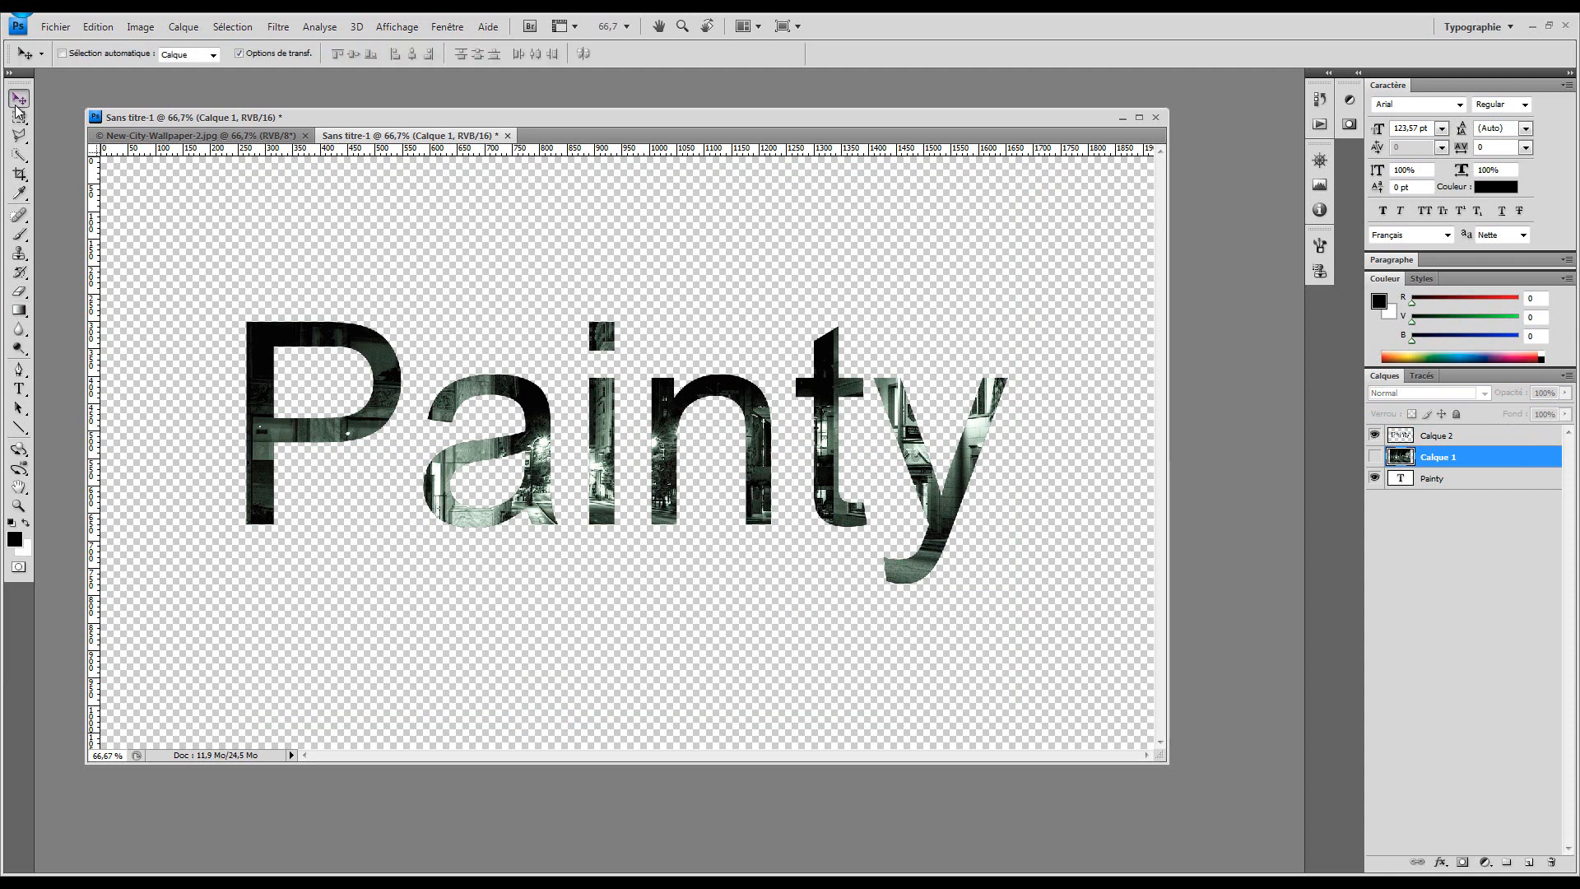